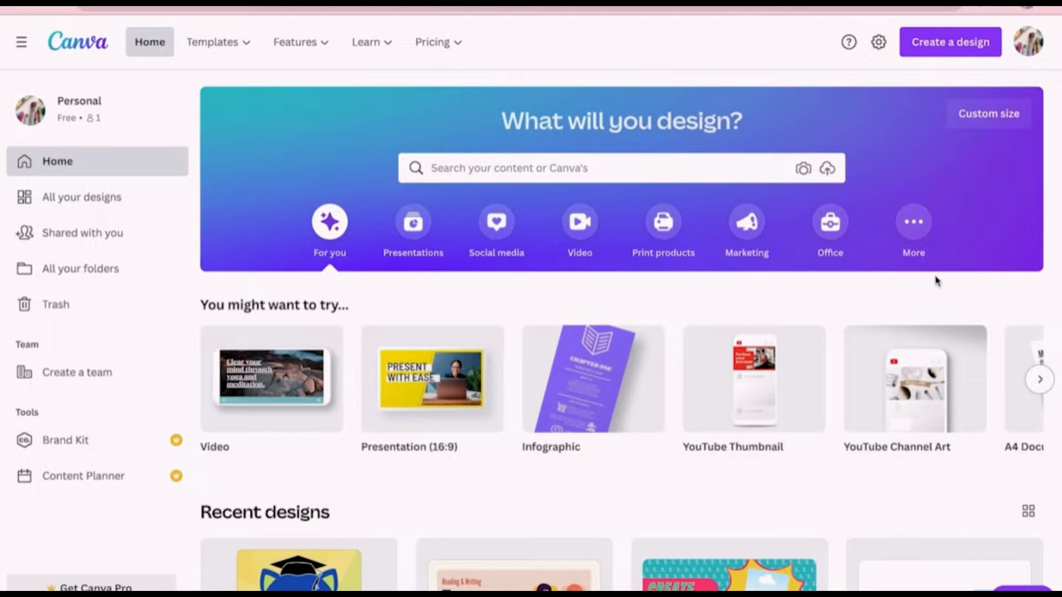
Step: Create a new blank design with a custom size of 631 × 631 px
left_click(994, 116)
type("631")
key("Tab")
type("6")
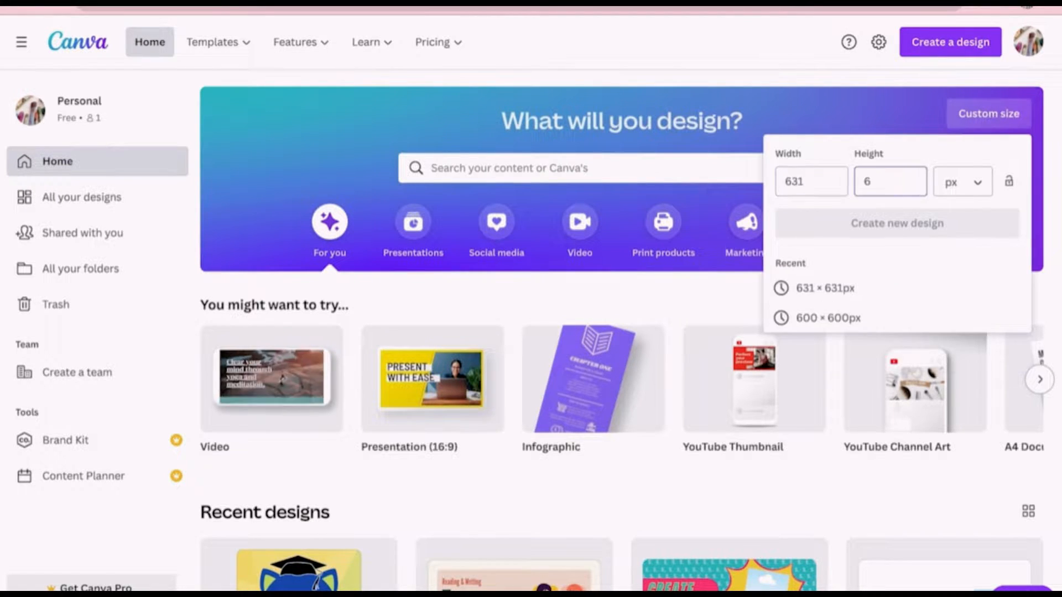
type("31")
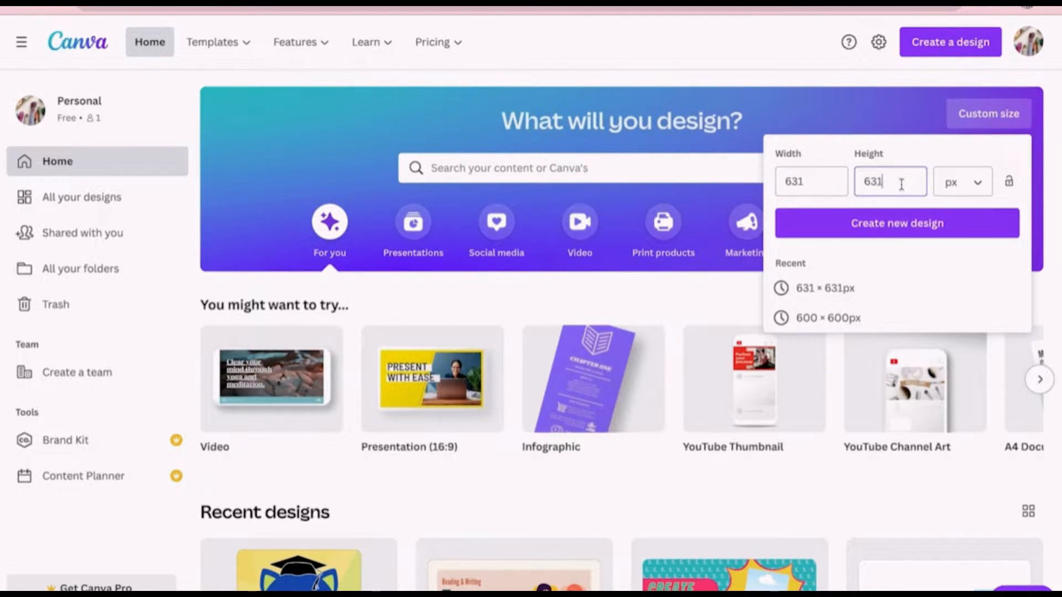
left_click(929, 232)
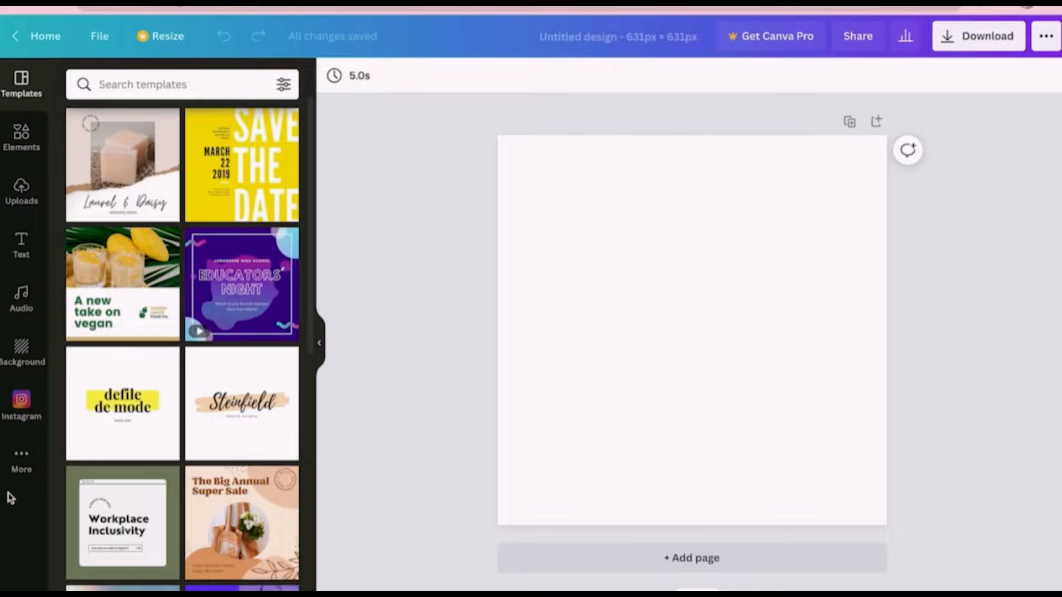
Step: Search the elements for "pig" and add the pink front-facing pig head graphic to the page
left_click(44, 151)
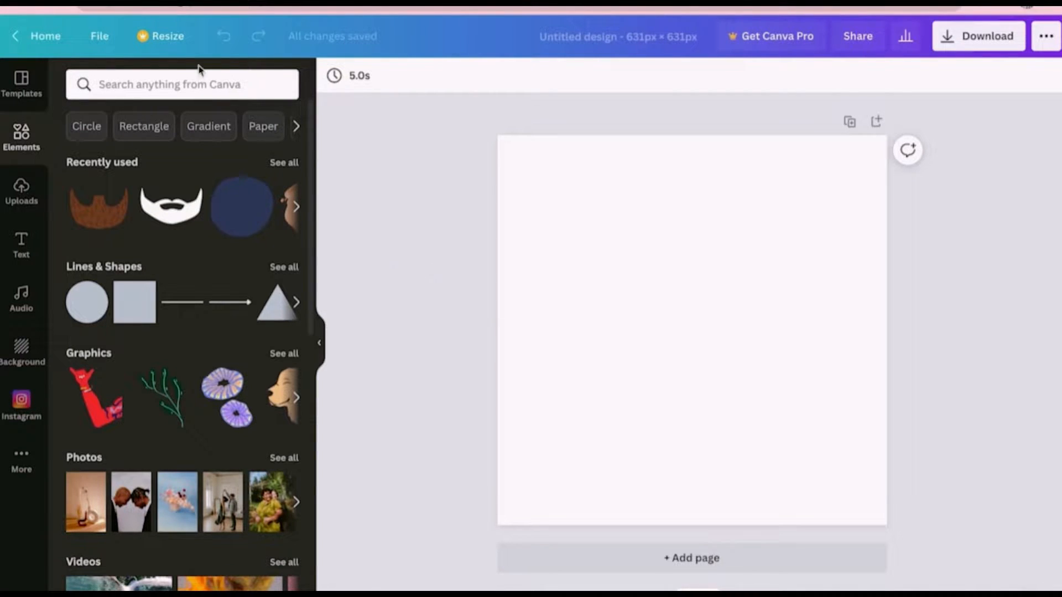
left_click(195, 89)
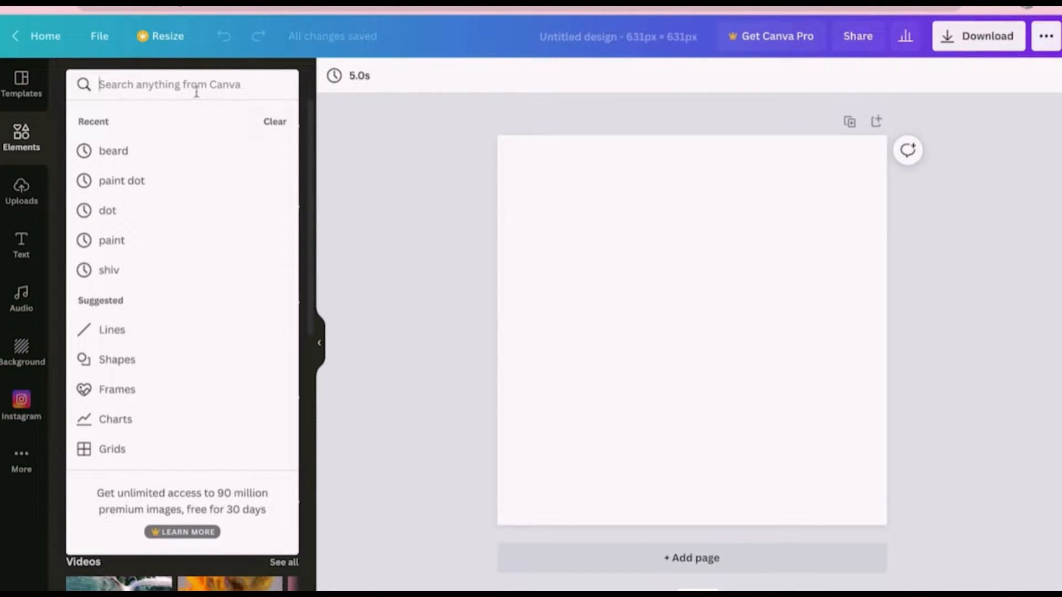
type("pig")
key("Return")
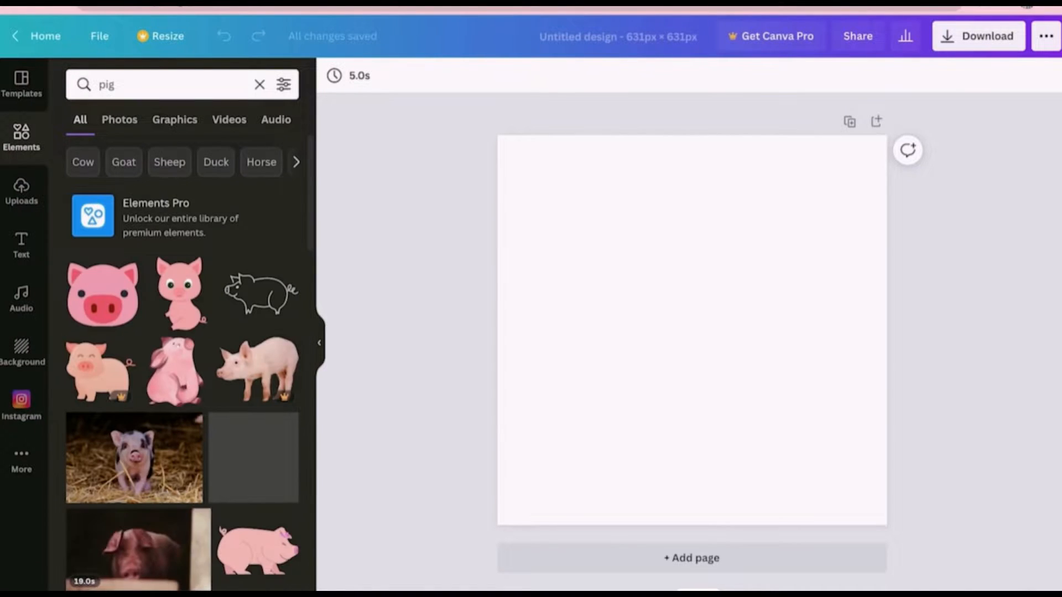
scroll(266, 240, "down", 1)
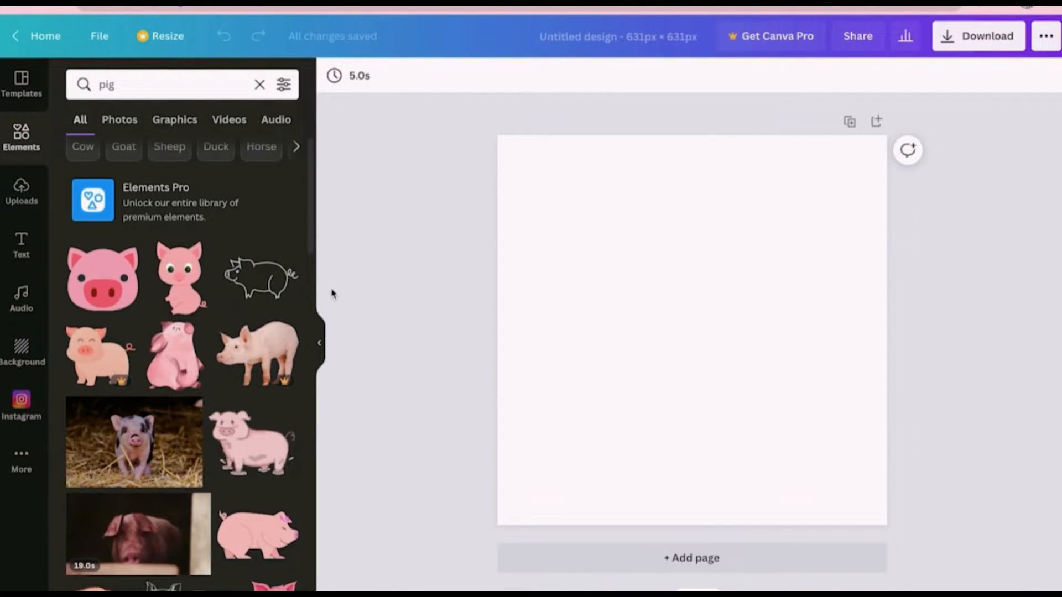
left_click(121, 283)
Step: Place the floppy-eared pig head below the first one to compare their colour options, and delete it
scroll(121, 283, "down", 2)
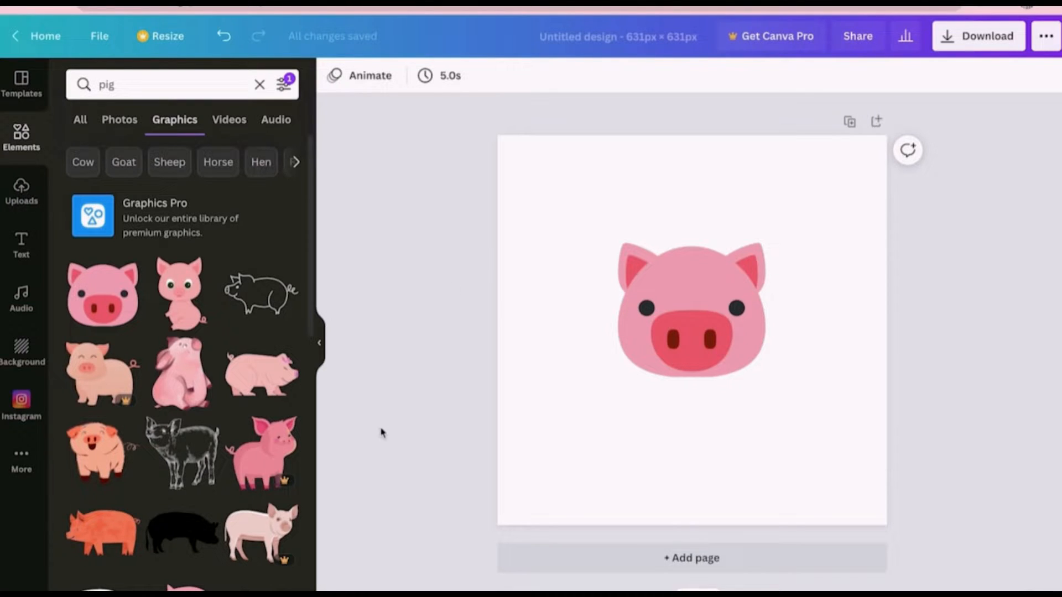
scroll(252, 447, "down", 3)
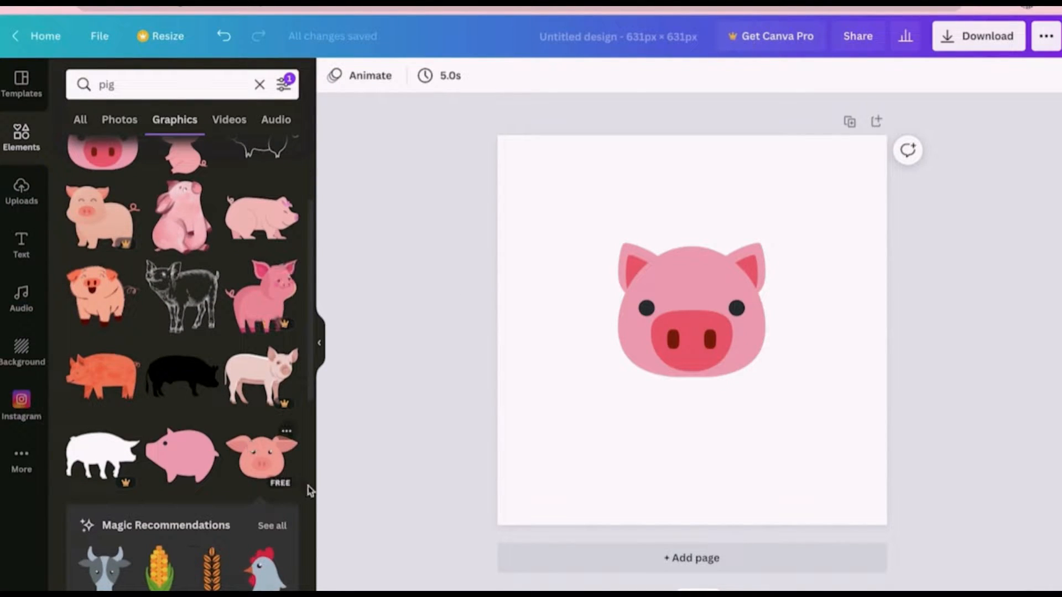
scroll(302, 490, "up", 3)
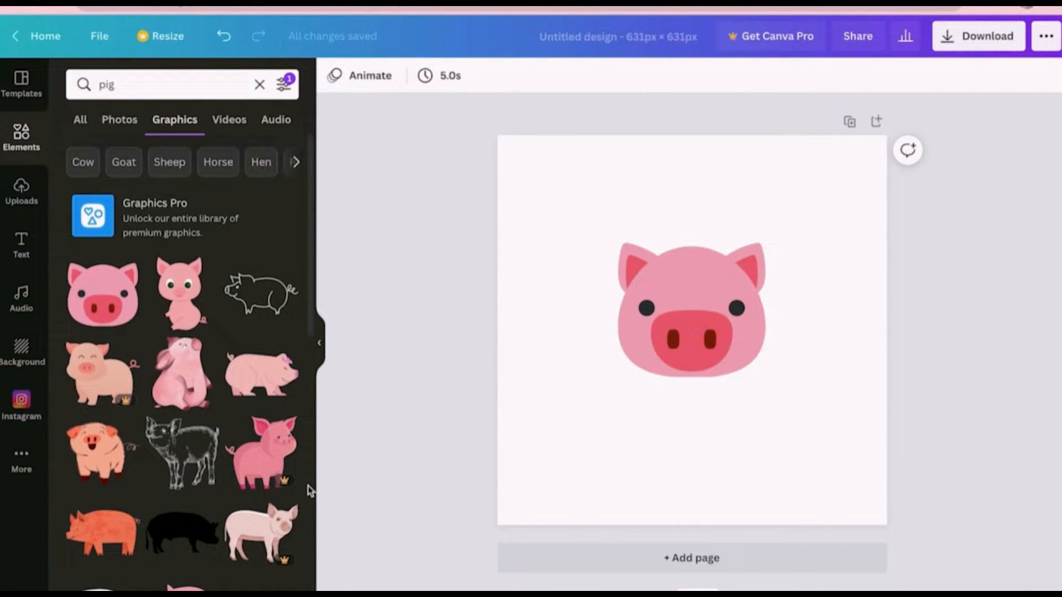
scroll(310, 490, "down", 3)
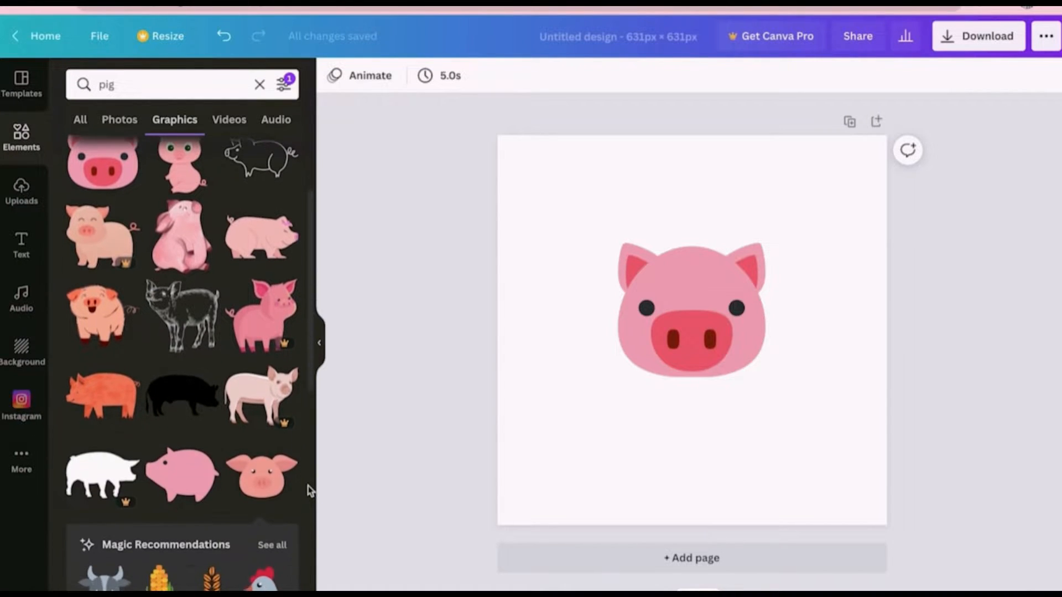
left_click(261, 479)
left_click_drag(695, 343, 701, 451)
left_click(703, 337)
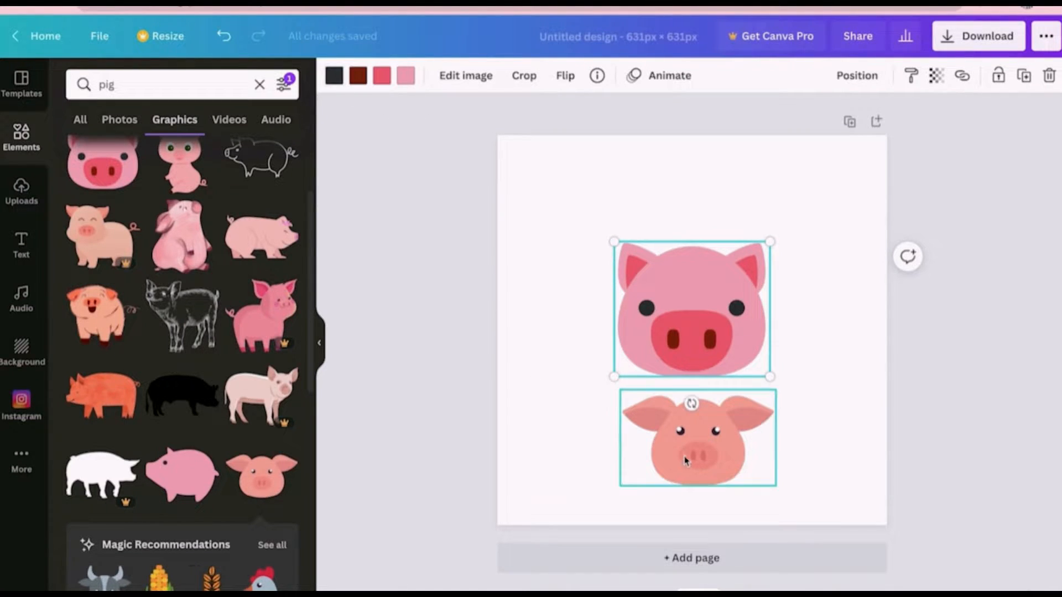
left_click(684, 460)
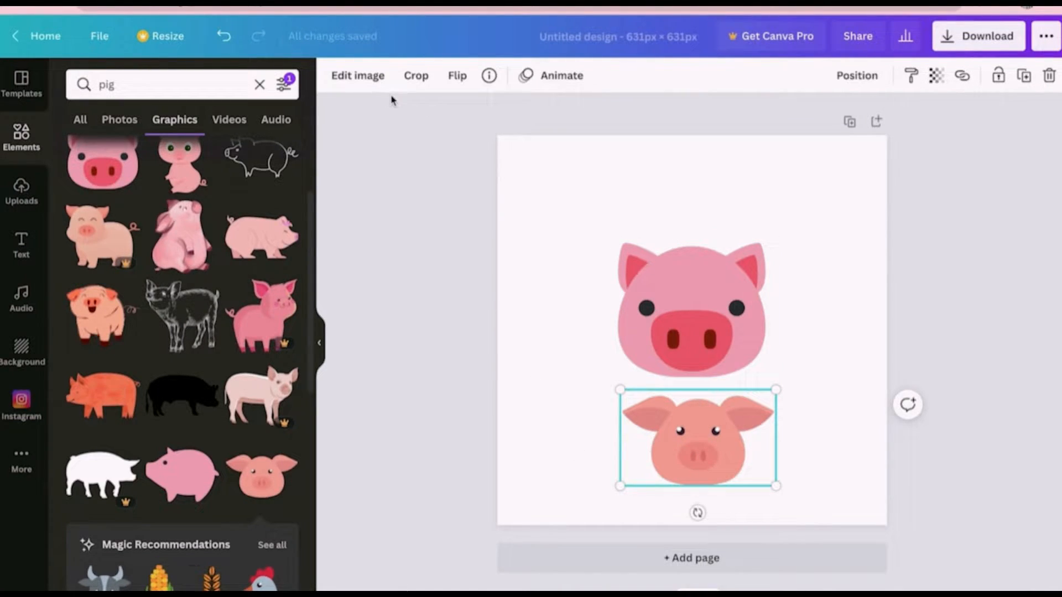
key("Delete")
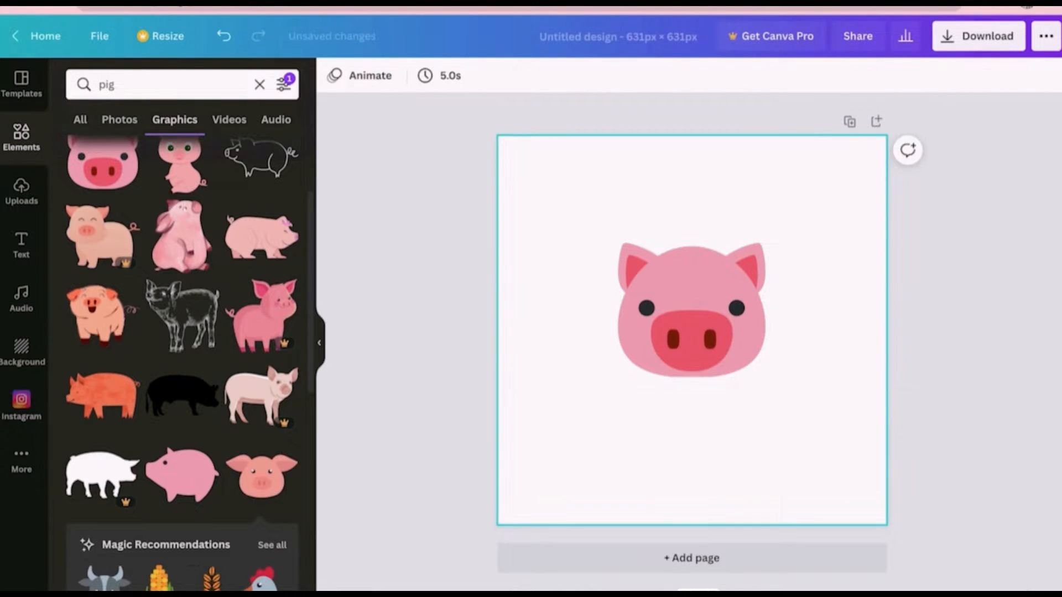
Step: Recolour the pig's eyes, trying red, green and blue from the default colours and settling on black
left_click(713, 282)
left_click(334, 76)
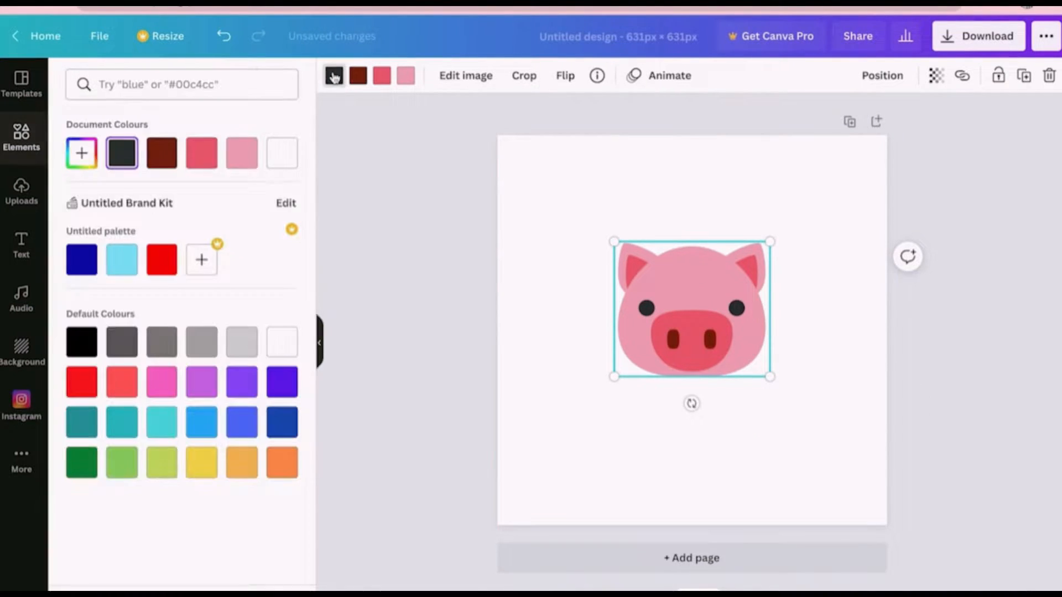
left_click(127, 393)
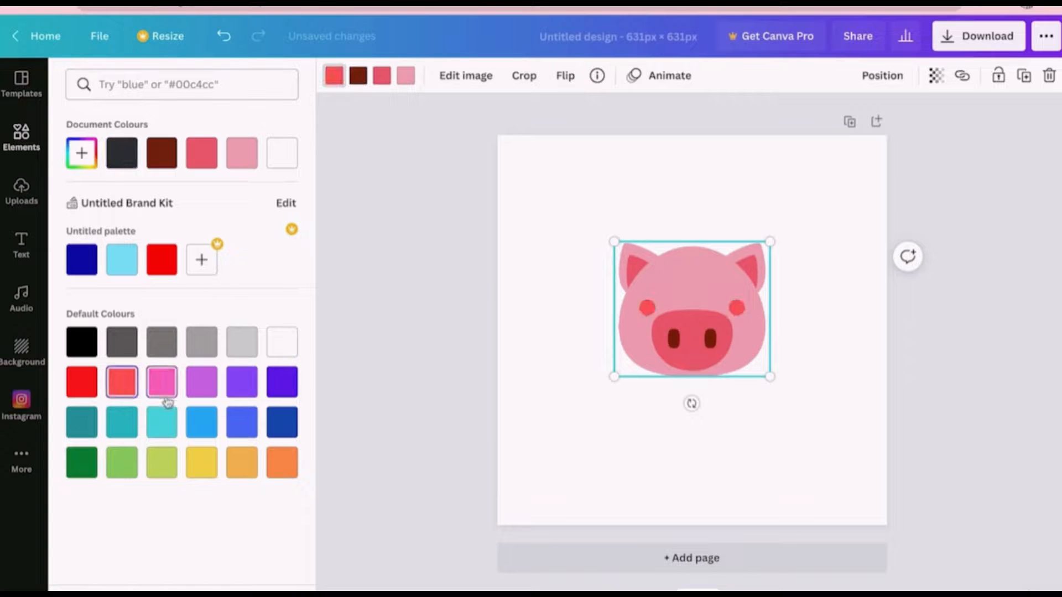
left_click(128, 464)
left_click(247, 425)
left_click(82, 382)
left_click(82, 342)
left_click(358, 318)
Step: Enlarge the pig head to about half the page width and duplicate the page until there are five pages
left_click_drag(624, 249, 592, 222)
left_click_drag(770, 378, 787, 389)
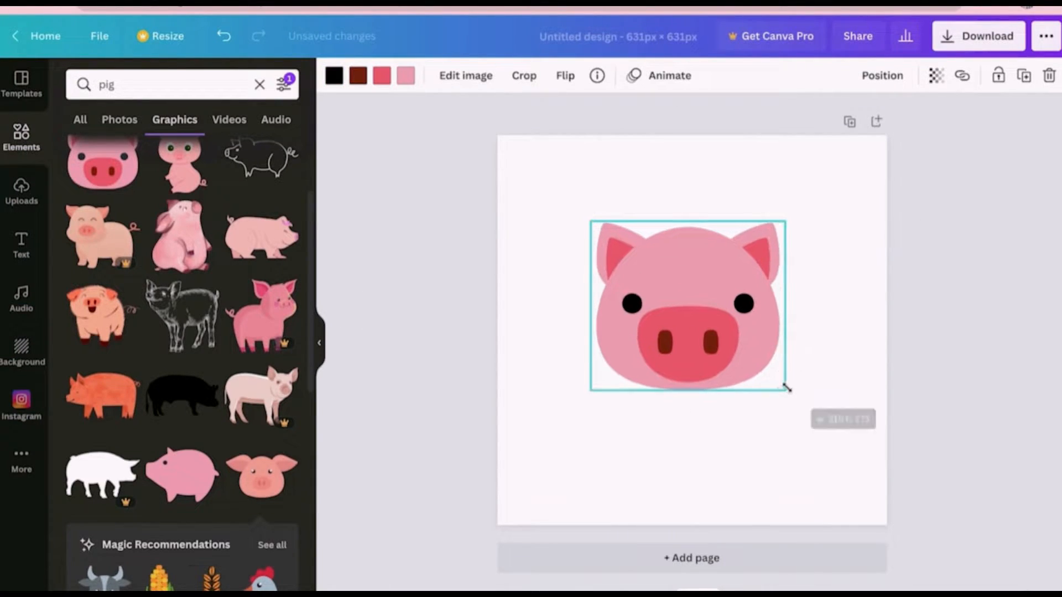
left_click(850, 121)
left_click(824, 151)
left_click(824, 168)
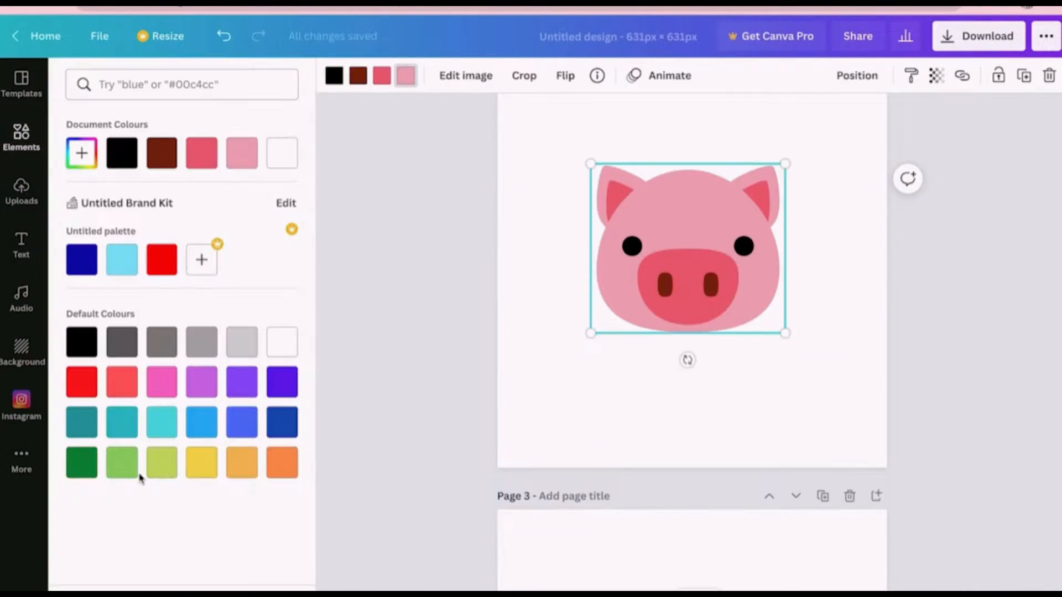
Step: Recolour the pig on page 2 with a light green face and a dark green snout and inner ears
left_click(122, 462)
left_click(381, 75)
left_click(82, 462)
scroll(455, 349, "down", 2)
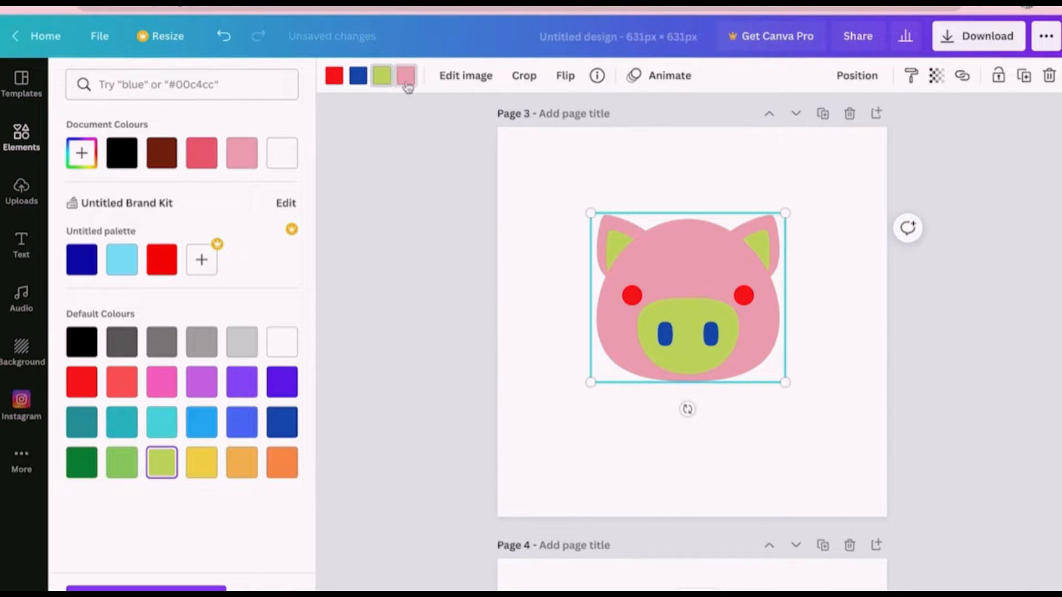
Step: Recolour the pig on page 4 with orange nostrils, a light orange snout and inner ears, and a yellow face
scroll(389, 360, "down", 5)
scroll(389, 360, "up", 2)
left_click(687, 227)
left_click(358, 76)
left_click(282, 462)
left_click(380, 76)
left_click(242, 463)
left_click(405, 77)
left_click(201, 463)
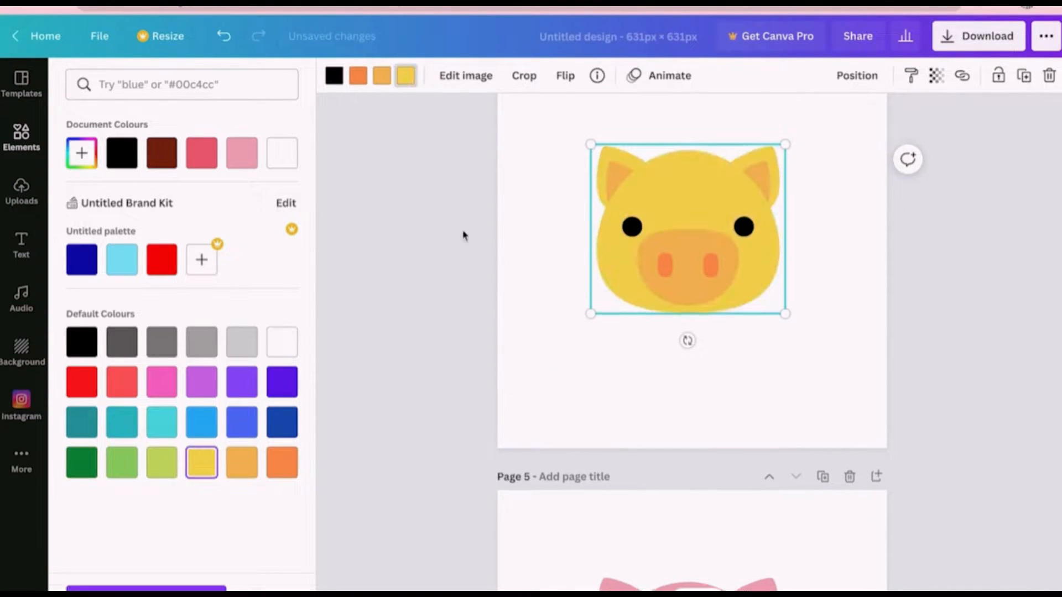
Step: Give the face of the pig on page 5 a new custom colour
scroll(463, 235, "down", 6)
left_click(663, 251)
left_click(406, 76)
left_click(76, 153)
left_click(95, 280)
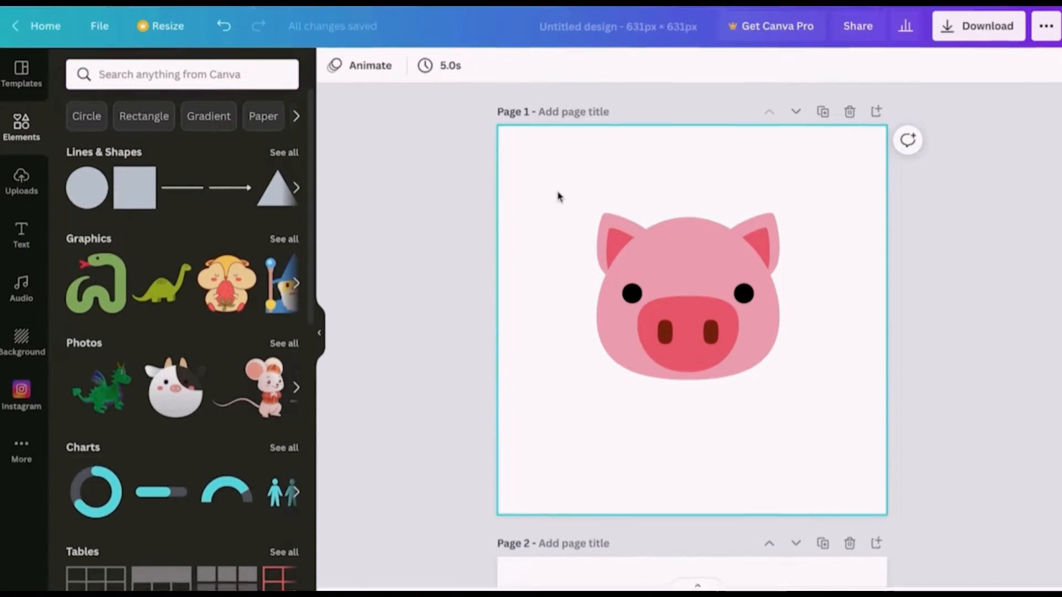
Step: Search the elements for "backgrounds" with page 1 active and limit the results to graphics
left_click(560, 194)
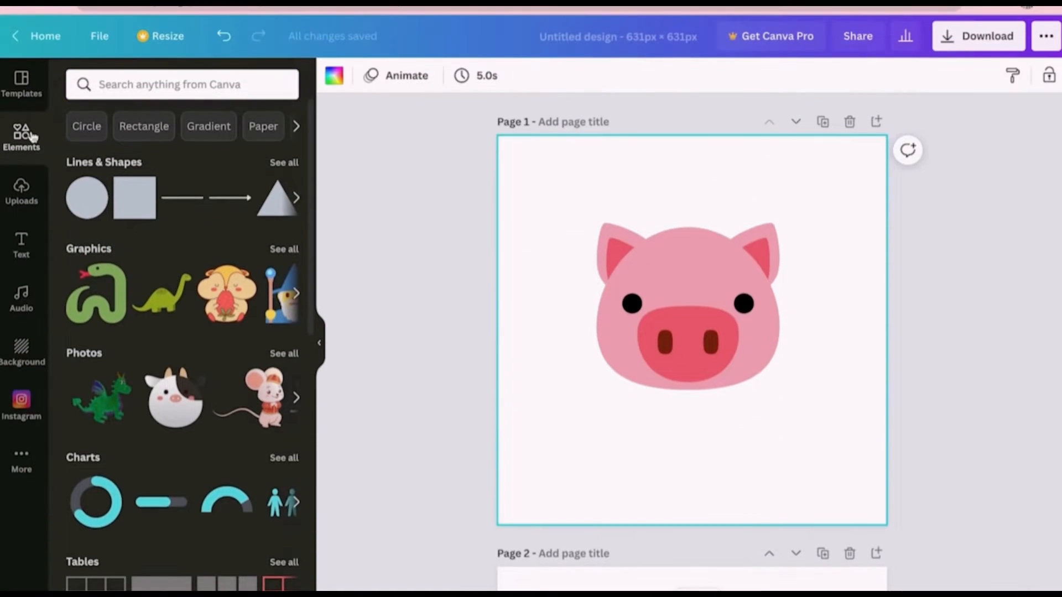
left_click(159, 90)
type("backgrounds")
key("Return")
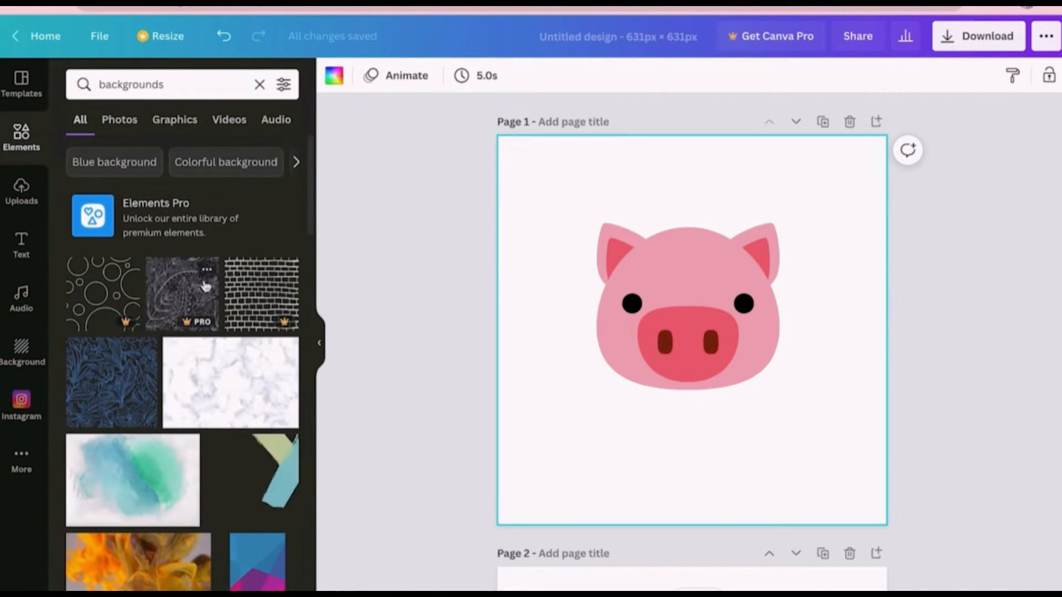
scroll(205, 285, "down", 2)
scroll(204, 286, "down", 1)
left_click(182, 163)
left_click(173, 125)
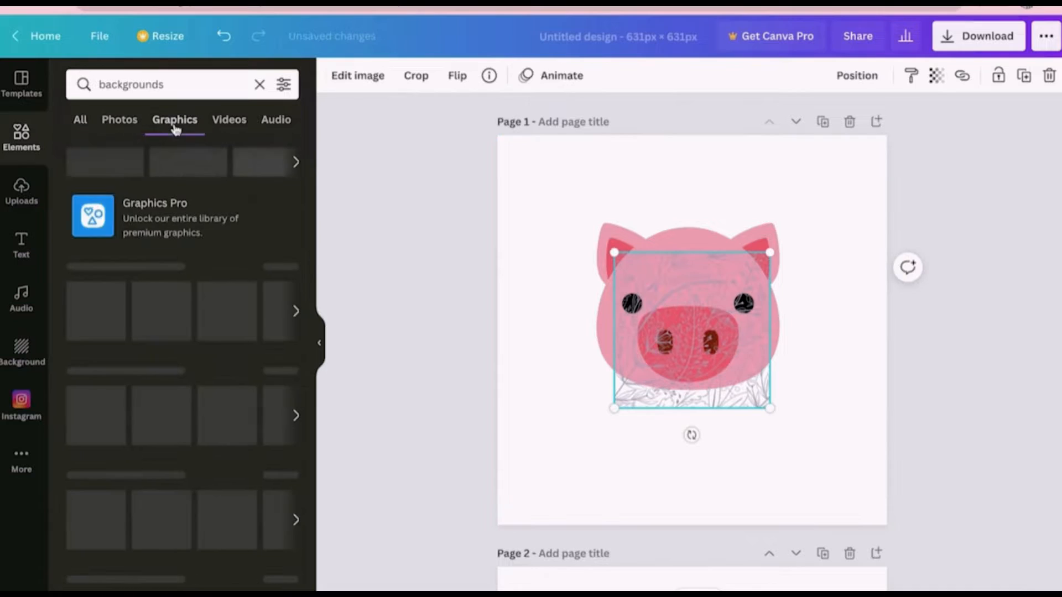
Step: Replace the line pattern on page 1 with the blue and magenta geometric graphic, covering the whole page behind the pig
left_click_drag(183, 374, 551, 147)
key("Delete")
left_click_drag(602, 268, 1054, 575)
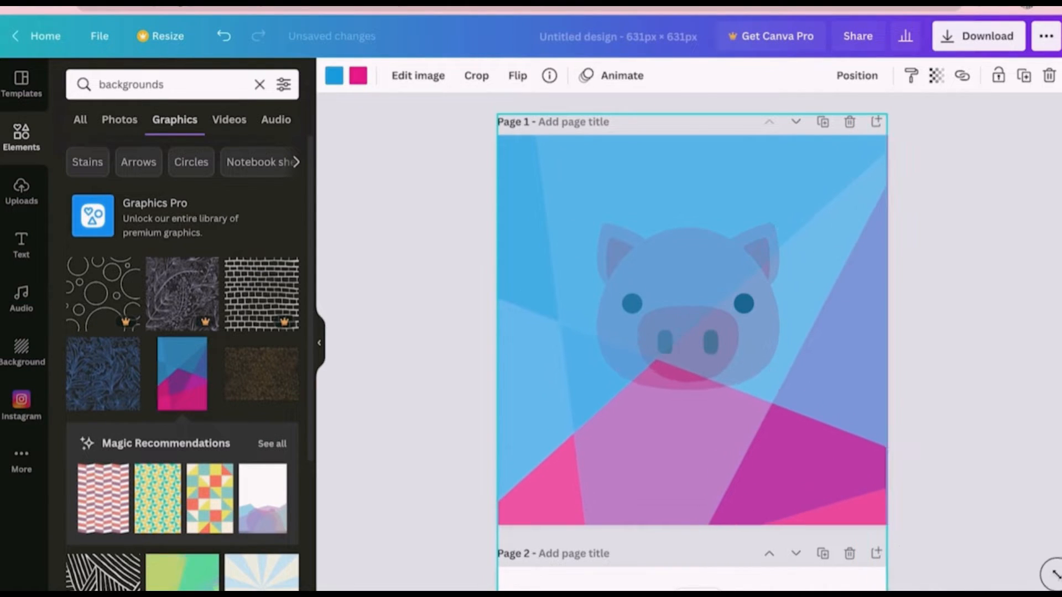
left_click_drag(846, 474, 846, 403)
left_click(858, 76)
left_click(805, 119)
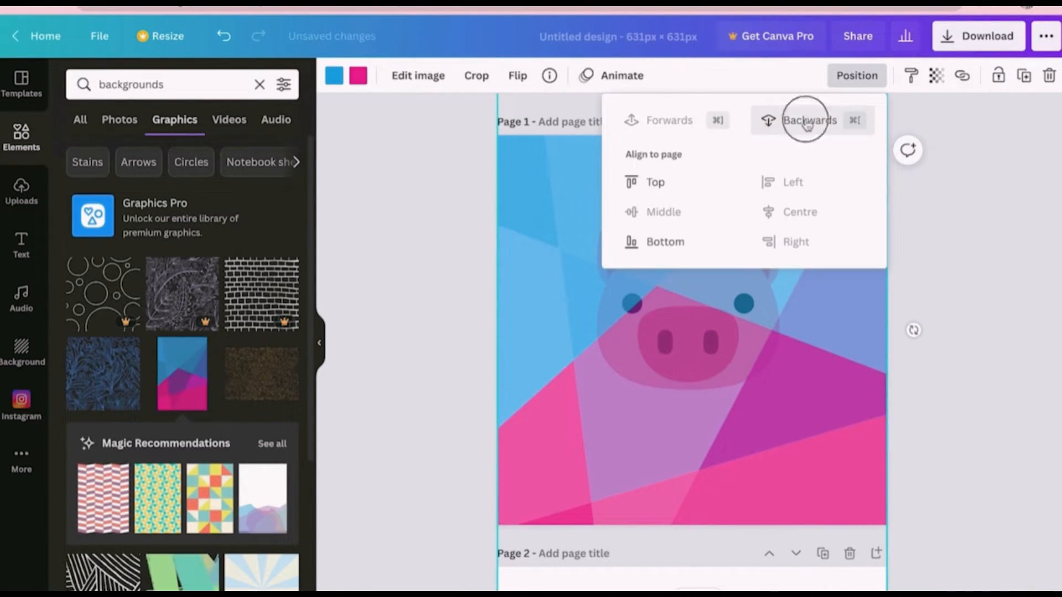
Step: Copy the geometric background from page 1 to page 2 and send it behind the green pig
left_click(862, 410)
scroll(862, 411, "down", 4)
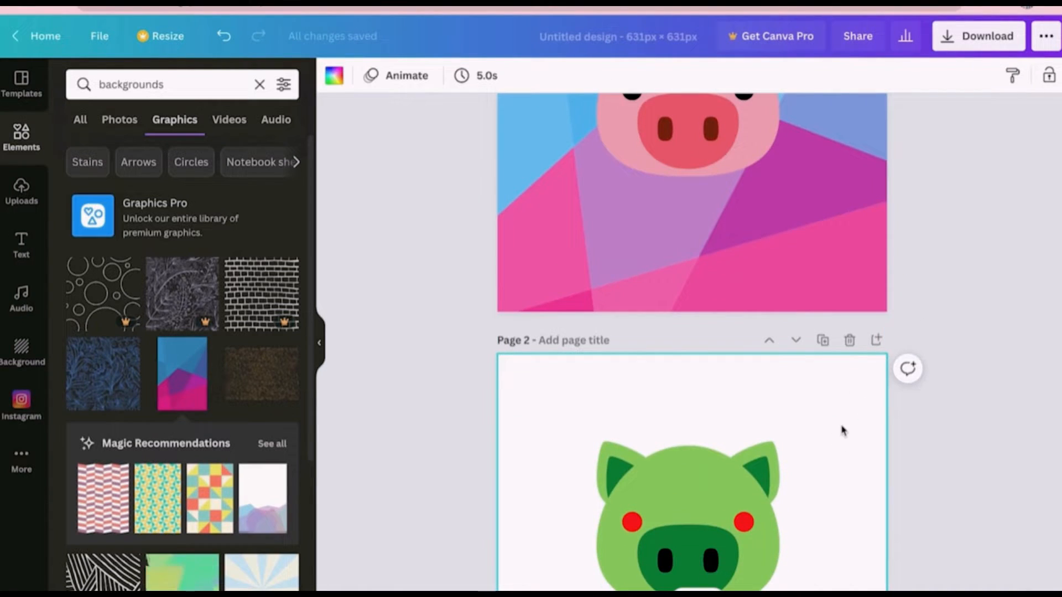
key("super+v")
left_click(857, 75)
left_click(807, 120)
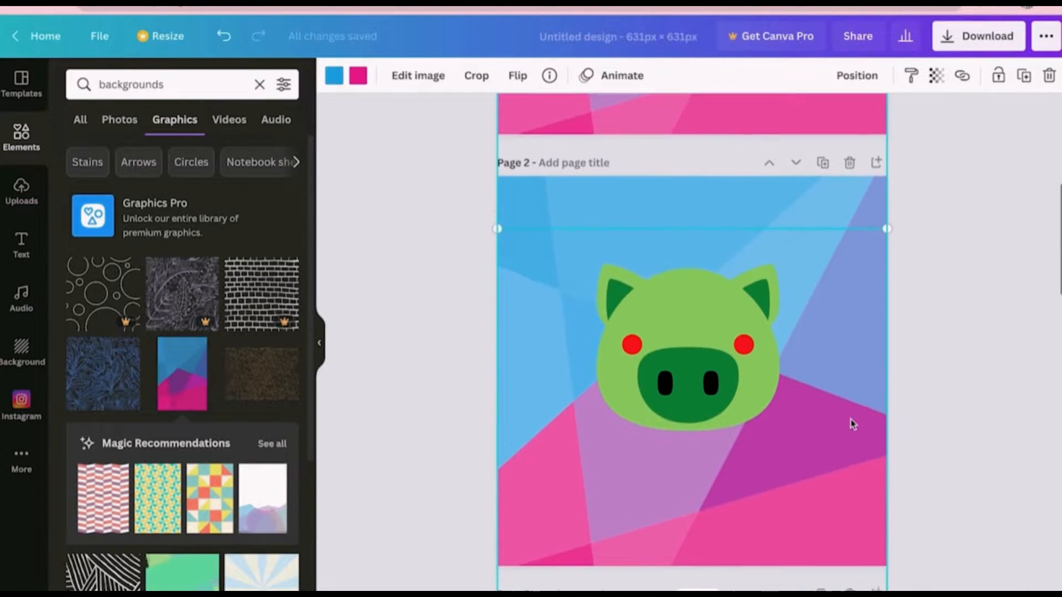
Step: Recolour the geometric background on page 2 to yellow and dark blue
scroll(851, 424, "down", 1)
left_click(335, 76)
left_click(241, 234)
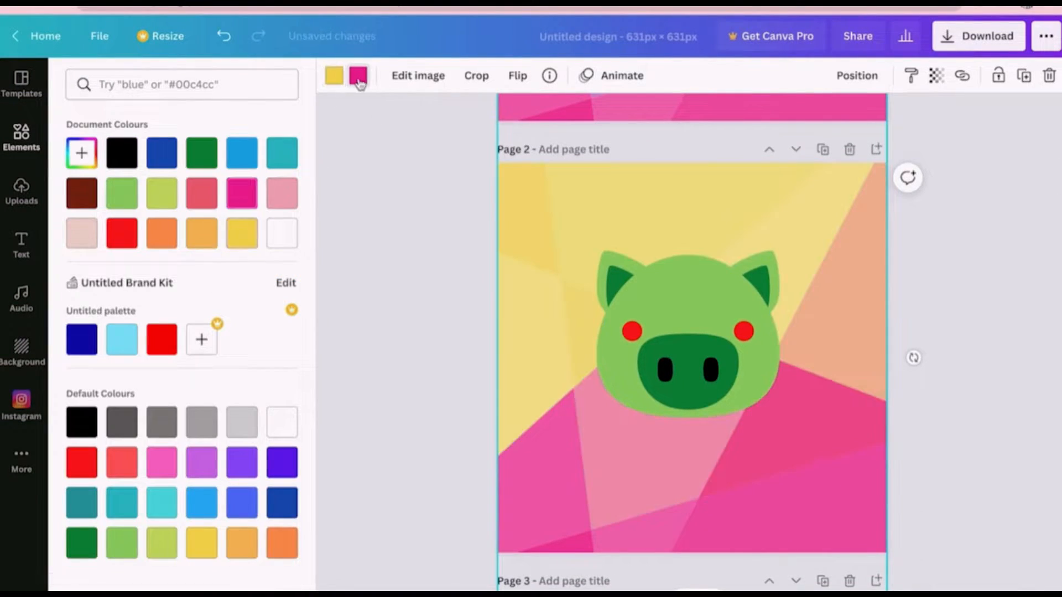
left_click(157, 160)
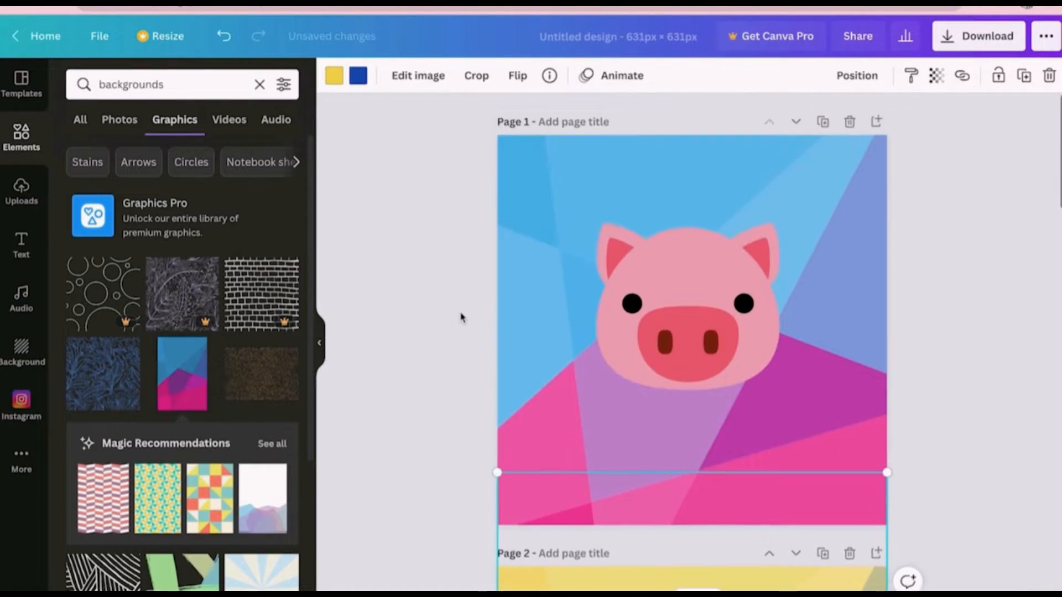
Step: Cover page 3 with the multicoloured square-and-triangle pattern from the recommendations and send it behind the teal pig
scroll(459, 316, "down", 10)
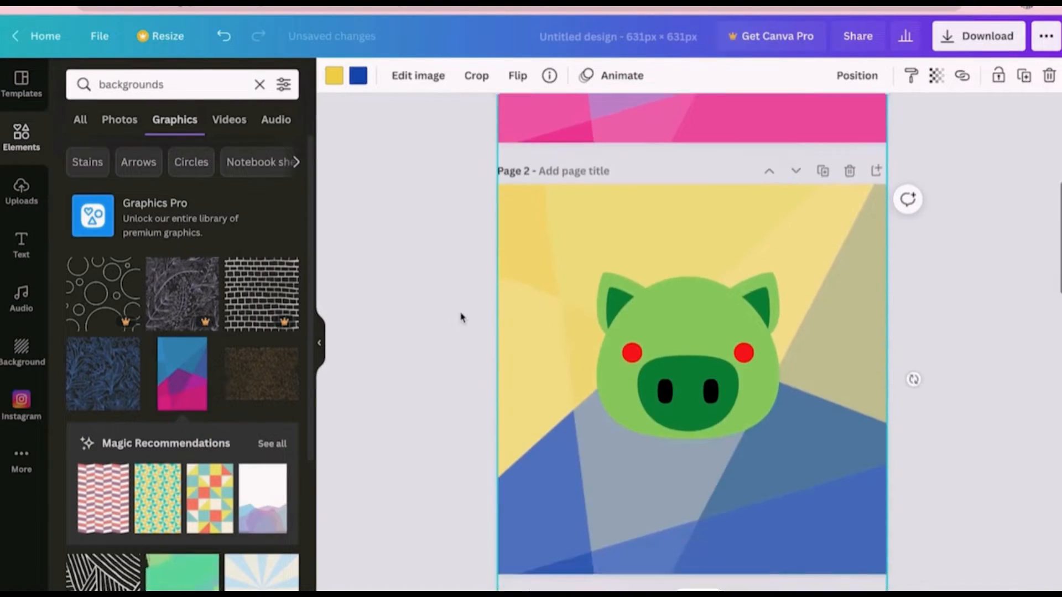
left_click(520, 330)
scroll(242, 417, "down", 6)
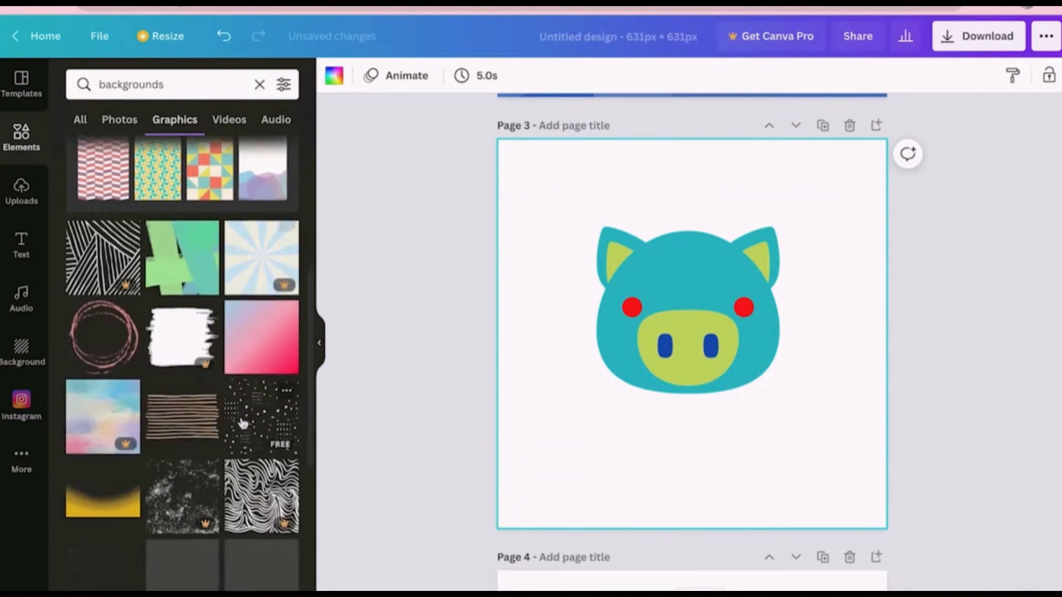
left_click(206, 183)
left_click_drag(681, 355, 525, 207)
left_click_drag(586, 262, 1045, 590)
left_click(857, 78)
left_click(797, 117)
left_click(565, 463)
Step: Add the blue and grey brush-stroke pattern to page 4 and place it in the page's upper-left corner
scroll(448, 301, "down", 6)
scroll(242, 406, "down", 5)
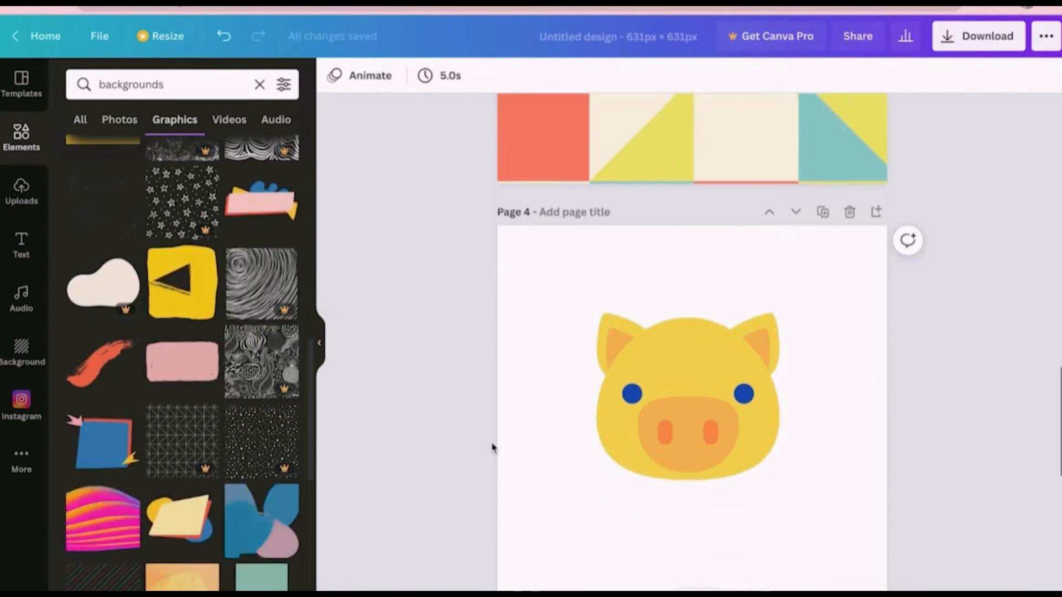
scroll(243, 406, "down", 2)
left_click(260, 307)
left_click_drag(701, 399, 590, 239)
Step: Set the background colour of page 4 to the pinkish red from the document colours
left_click(553, 309)
left_click(334, 76)
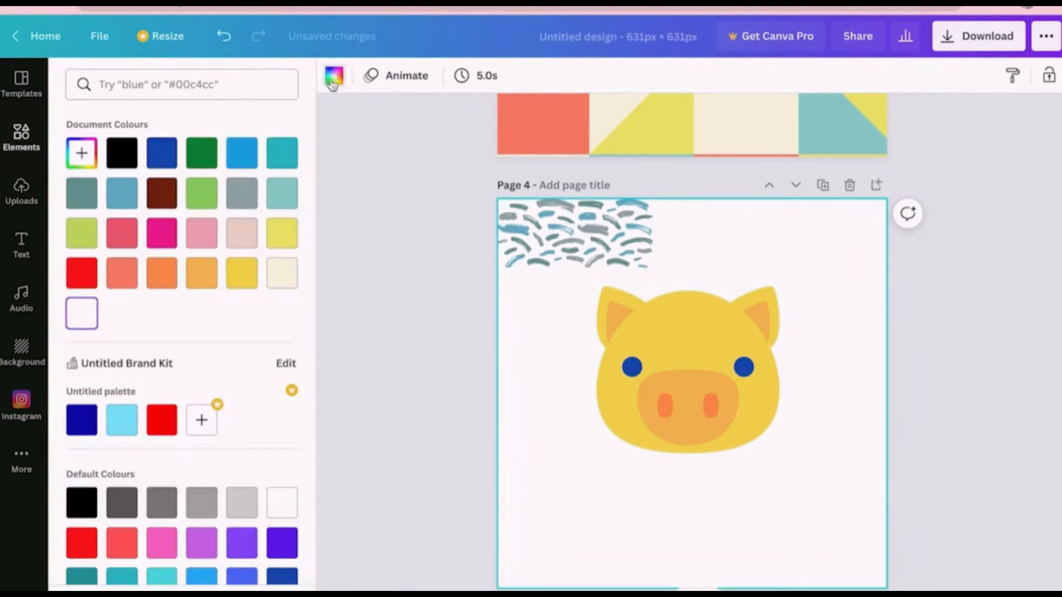
left_click(236, 240)
left_click(123, 236)
Step: Enlarge the brush-stroke pattern to the page width and put a duplicate below it so both cover page 4
left_click(613, 243)
mouse_move(653, 268)
left_mouse_down()
mouse_move(1051, 450)
mouse_move(860, 450)
mouse_move(886, 459)
left_mouse_up()
key("super+d")
left_click_drag(792, 319, 780, 508)
left_click_drag(916, 399, 949, 383)
Step: Group the two brush-stroke patterns on page 4 and send the group behind the yellow pig
left_click(846, 310, "shift")
left_click(826, 76)
left_click(857, 76)
left_click(831, 125)
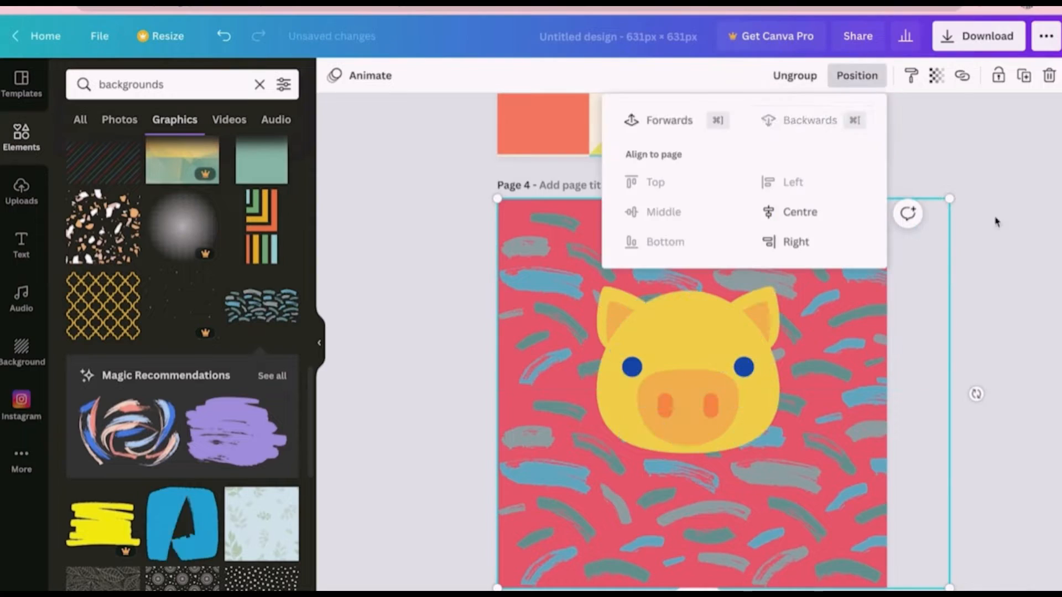
Step: Add the pink flower pattern to page 5, enlarge it to cover the whole page and send it behind the pig head
scroll(829, 221, "down", 8)
scroll(212, 472, "down", 10)
left_click(267, 445)
left_click_drag(692, 389, 576, 273)
left_click_drag(656, 352, 893, 589)
left_click(857, 76)
left_click(831, 125)
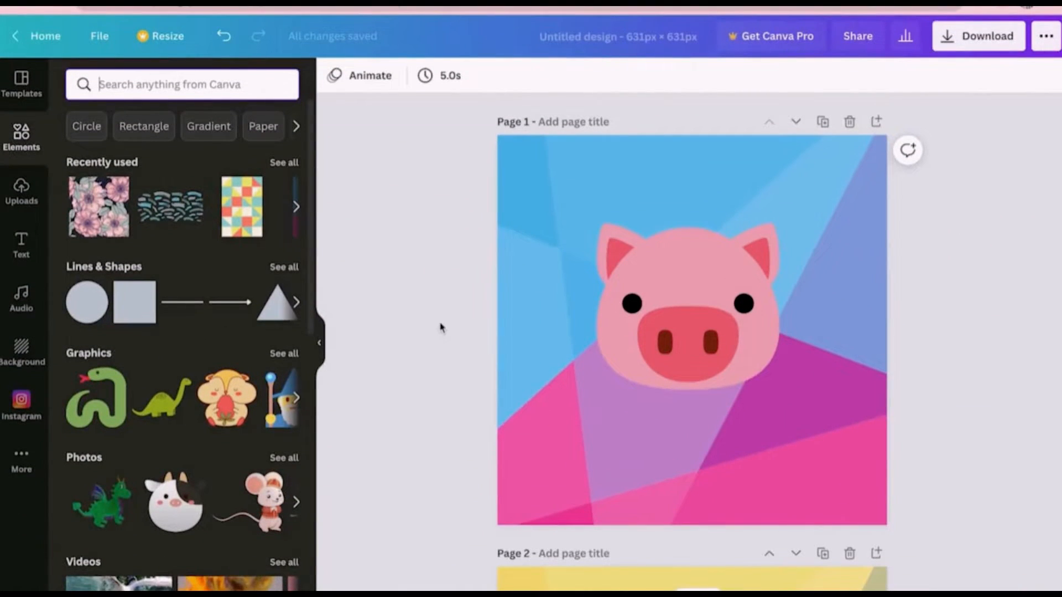
Step: Search the graphics for "man" and add the faceless man in a blue suit and red tie to page 1
type("man")
key("Return")
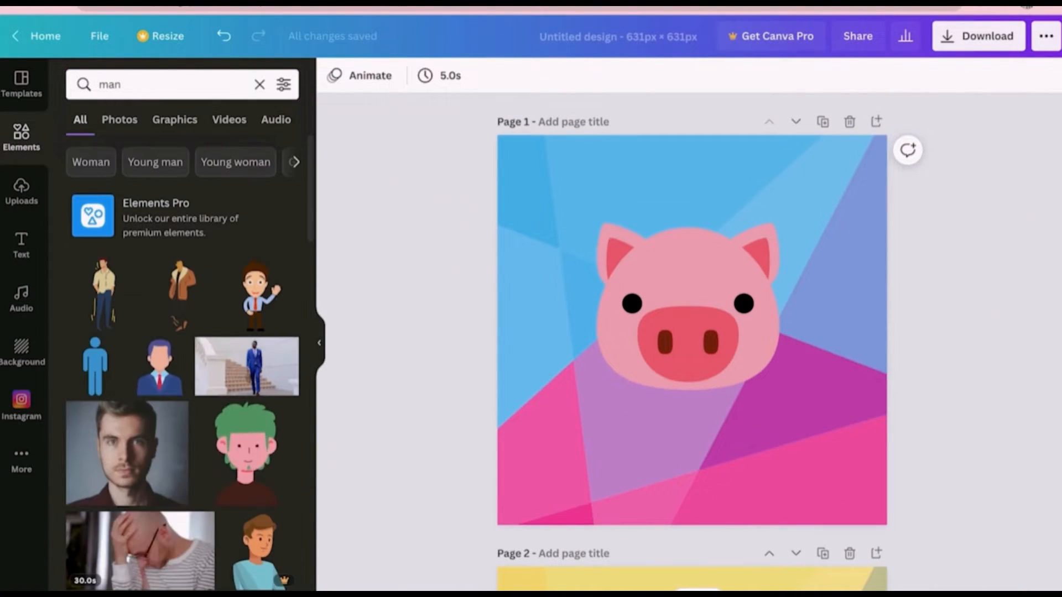
left_click(175, 120)
scroll(188, 306, "down", 2)
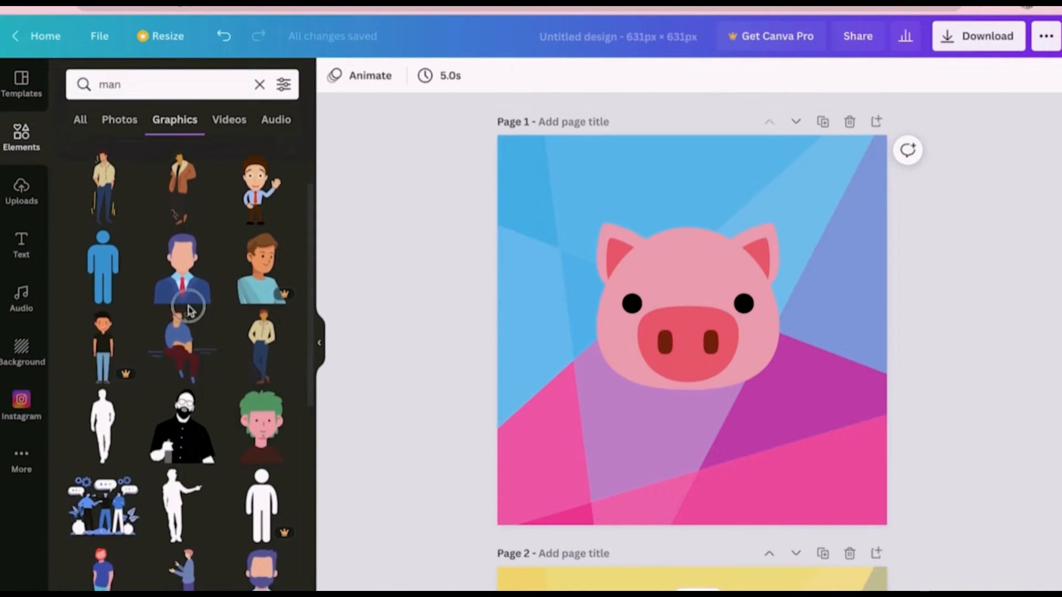
left_click(186, 275)
Step: Enlarge the suited man, place him centred at the lower edge of page 1 and send him behind the pink pig head
left_click_drag(751, 409, 836, 456)
left_click_drag(735, 431, 705, 444)
left_click_drag(779, 493, 837, 528)
left_click_drag(717, 491, 694, 474)
left_click(846, 90)
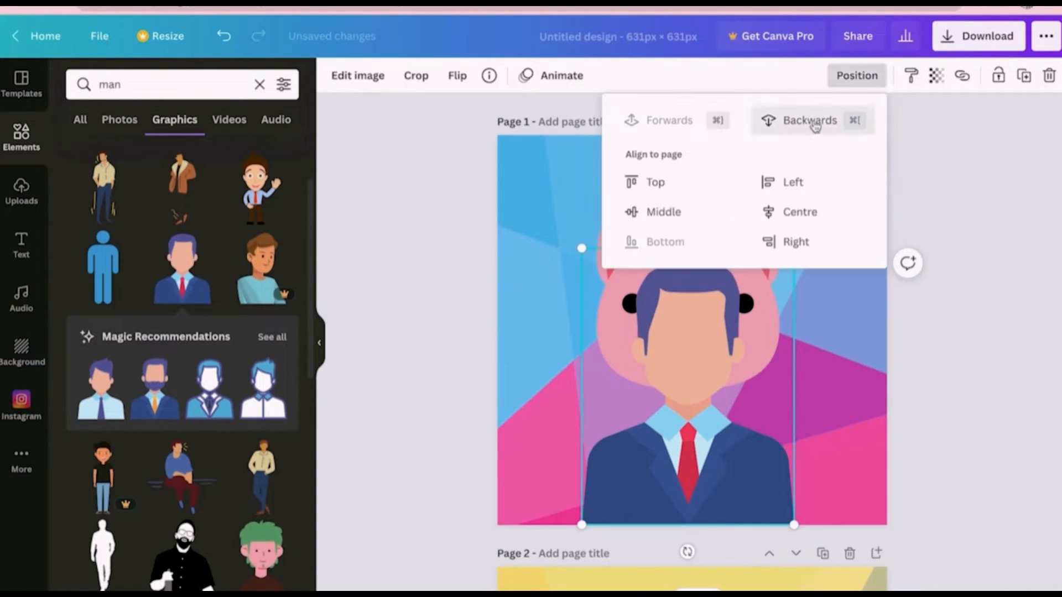
left_click(825, 119)
left_click(1013, 256)
Step: Resize the suited man so his shoulders sit below the pink pig head, and centre him on page 1
left_click_drag(795, 250, 851, 174)
left_click_drag(720, 445, 703, 448)
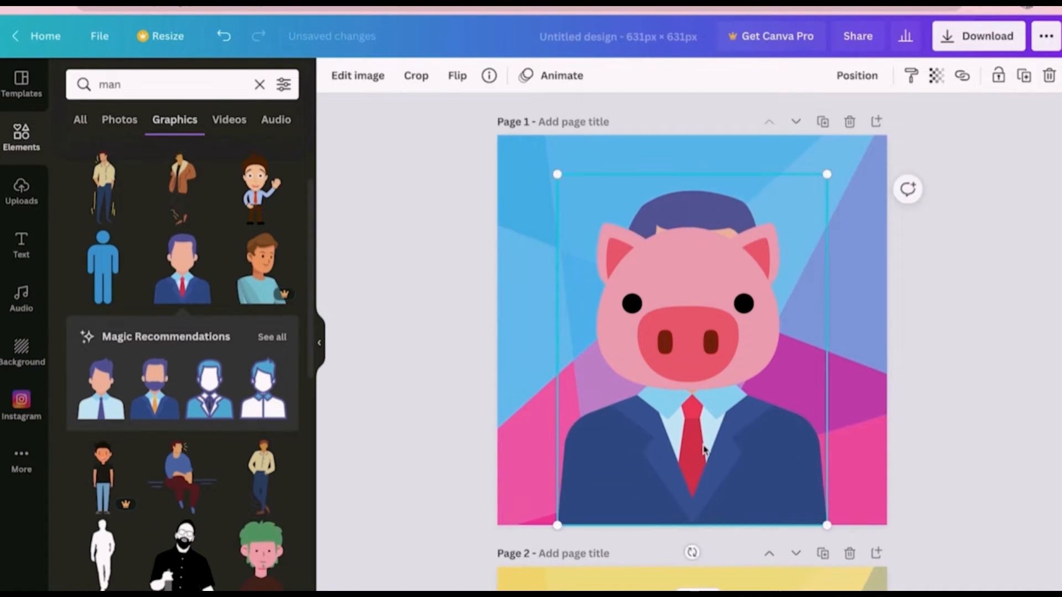
left_click_drag(841, 193, 813, 199)
left_click_drag(666, 498, 676, 498)
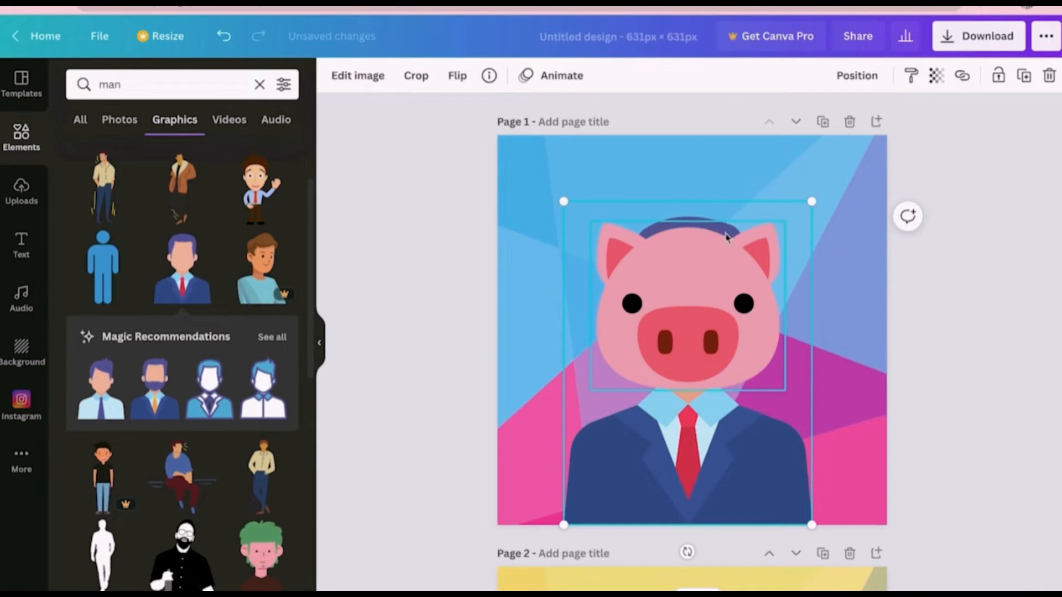
Step: Crop the upper part of the suited man so no hair shows above the pink pig head
left_click(357, 75)
left_click(419, 75)
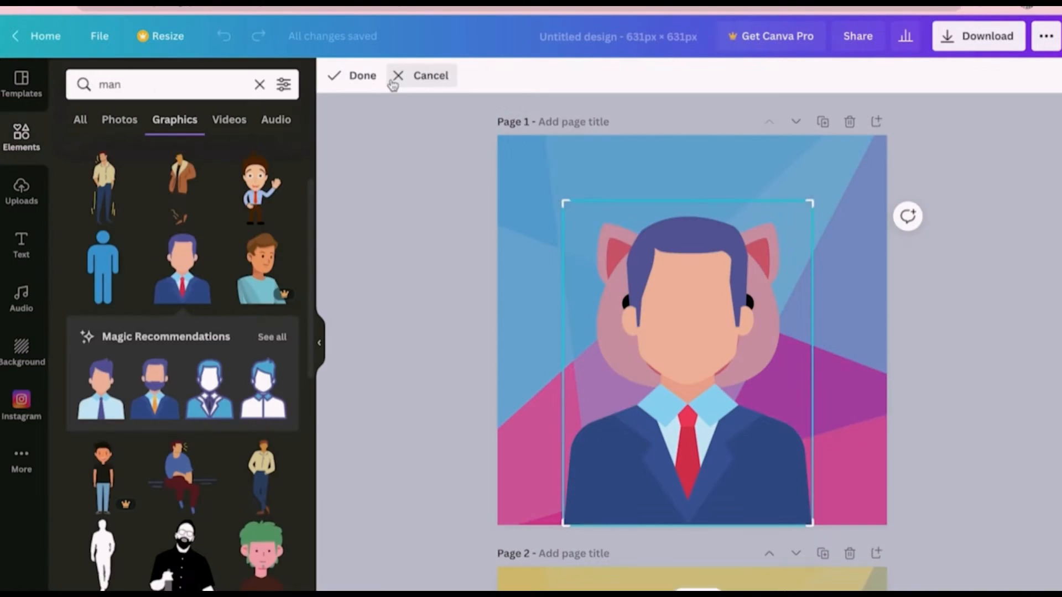
left_click_drag(811, 204, 806, 296)
left_click(365, 78)
left_click(367, 304)
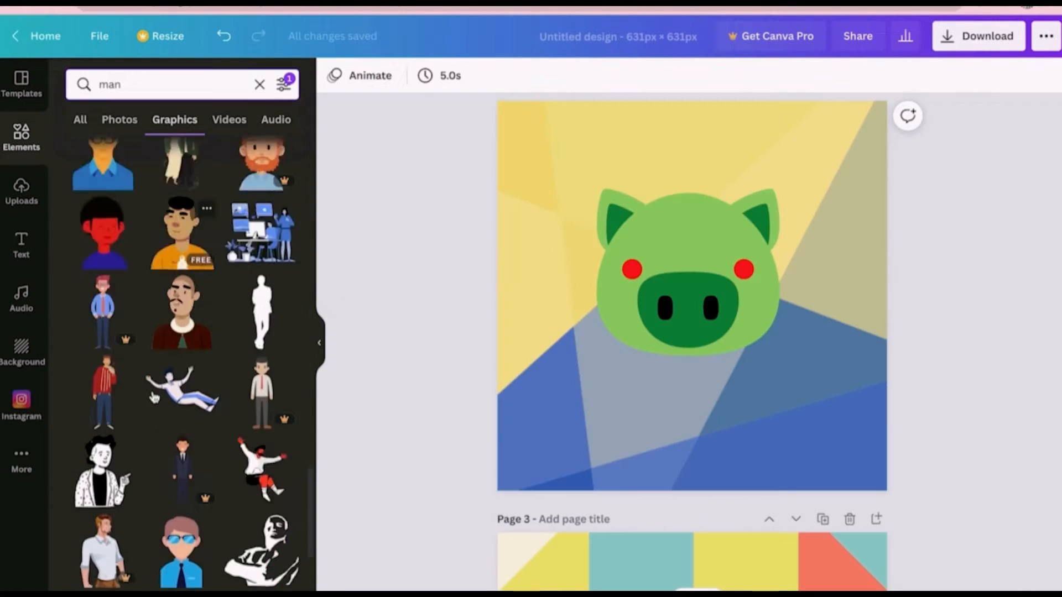
Step: Add the man with blue sunglasses and dark tie to page 2, enlarge him and send him behind the green pig head
scroll(183, 359, "down", 1)
left_click(182, 332)
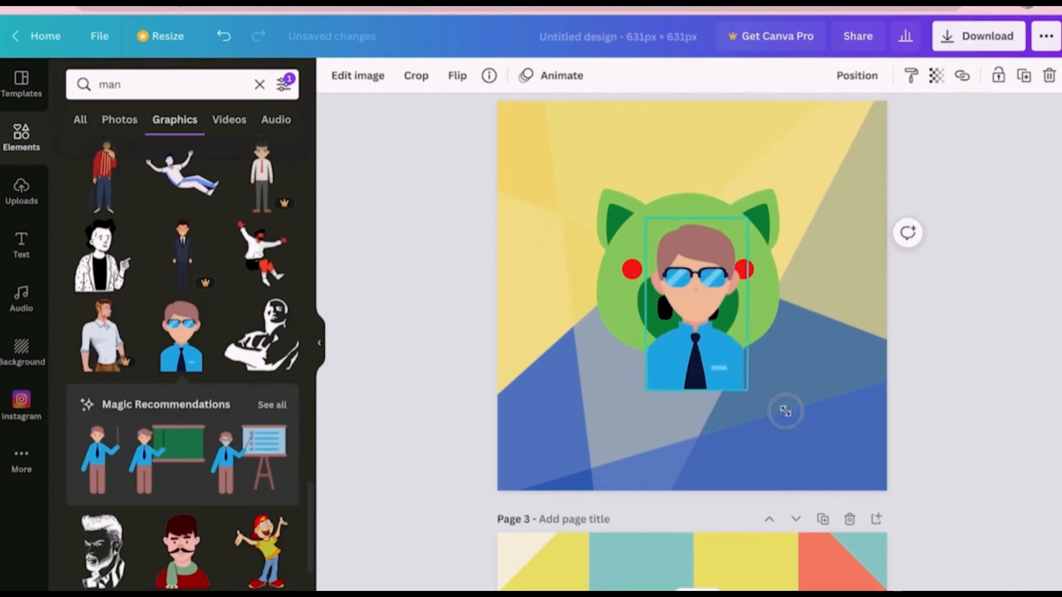
left_click_drag(751, 382, 678, 403)
left_click_drag(770, 468, 790, 497)
left_click_drag(708, 412, 700, 404)
left_click(855, 77)
left_click(828, 121)
Step: Enlarge the man on page 2 to reach the page's lower edge and crop off the upper part of his head
left_click_drag(784, 490, 808, 526)
left_click_drag(695, 456, 683, 416)
left_click(416, 75)
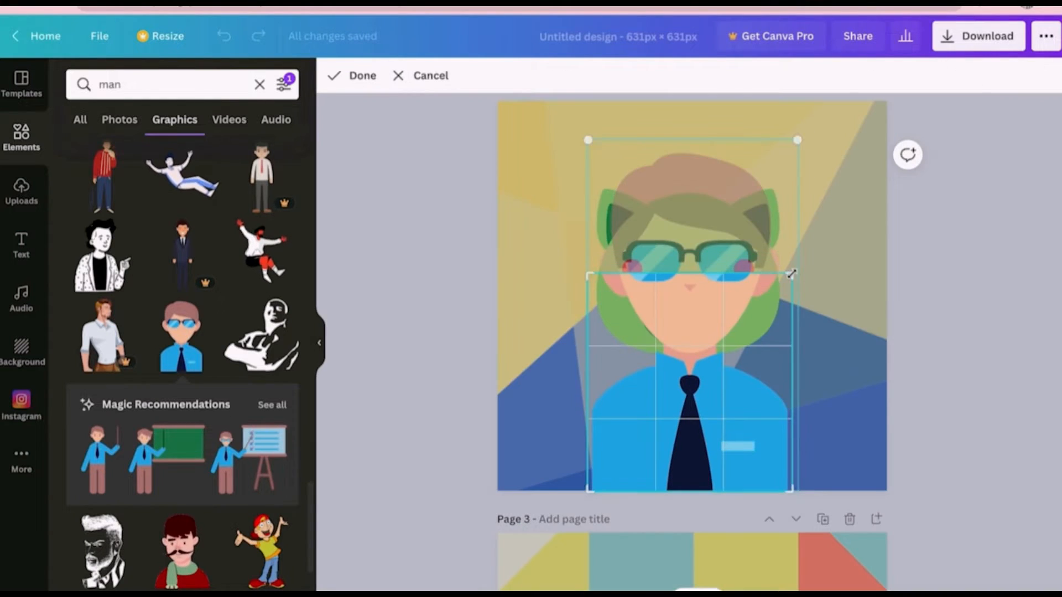
left_click(367, 79)
Step: Search the graphics for "doctor" and add the white-coated doctor with stethoscope and black clipboard to page 3
scroll(619, 441, "down", 8)
left_click(123, 80)
key("BackSpace")
key("BackSpace")
key("BackSpace")
type("doc")
left_click(116, 151)
scroll(190, 436, "down", 3)
left_click(104, 357)
Step: Enlarge the doctor at the lower edge of page 3 and send him behind the teal pig head
left_click_drag(693, 303, 673, 408)
left_click_drag(738, 328, 790, 260)
left_click_drag(757, 384, 732, 424)
left_click(857, 76)
left_click(785, 114)
left_click(967, 405)
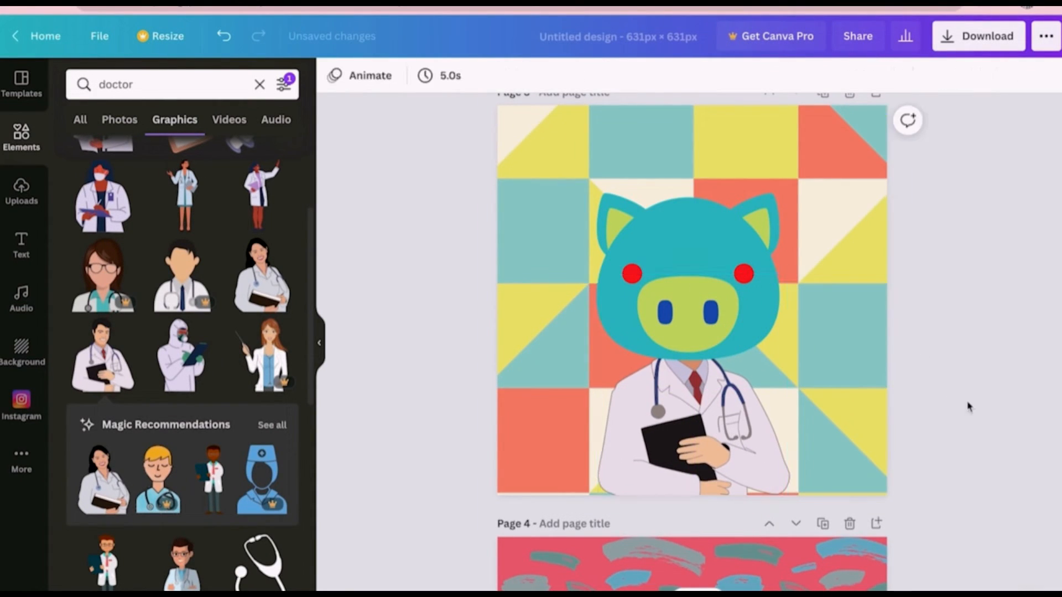
Step: Search the graphics for "police" and add the waving police officer in a cream shirt to page 4
scroll(749, 363, "down", 7)
double_click(115, 85)
type("police")
key("Return")
scroll(257, 302, "down", 1)
left_click(257, 276)
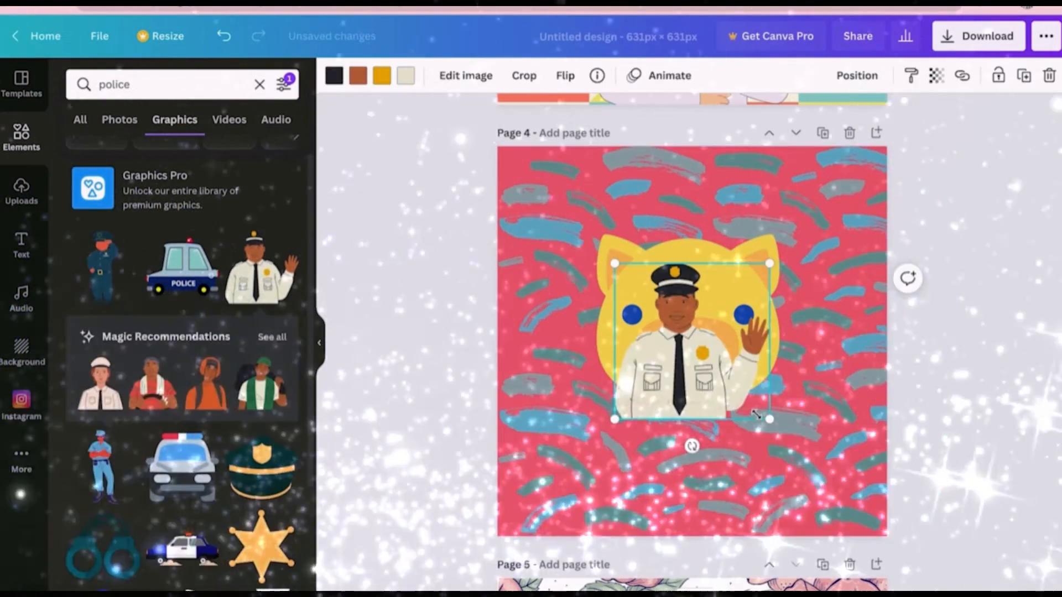
Step: Enlarge the police officer to the lower edge of page 4, send him behind the yellow pig head and fine-tune his size and position
left_click_drag(768, 419, 853, 496)
left_click_drag(701, 420, 685, 448)
left_click(856, 76)
left_click(797, 126)
left_click_drag(846, 291, 836, 302)
left_click_drag(744, 458, 734, 459)
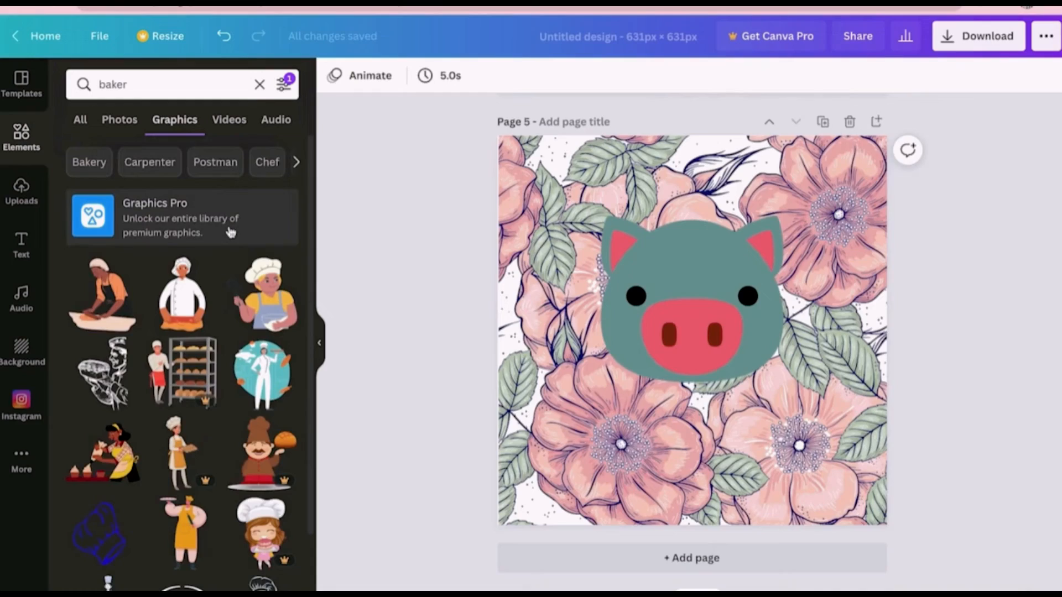
Step: Add the baker with whisk and bowl to page 5, enlarge it at the page's lower edge and send it behind the pig head
left_click(252, 284)
left_click_drag(791, 465, 886, 500)
left_click_drag(753, 447, 664, 451)
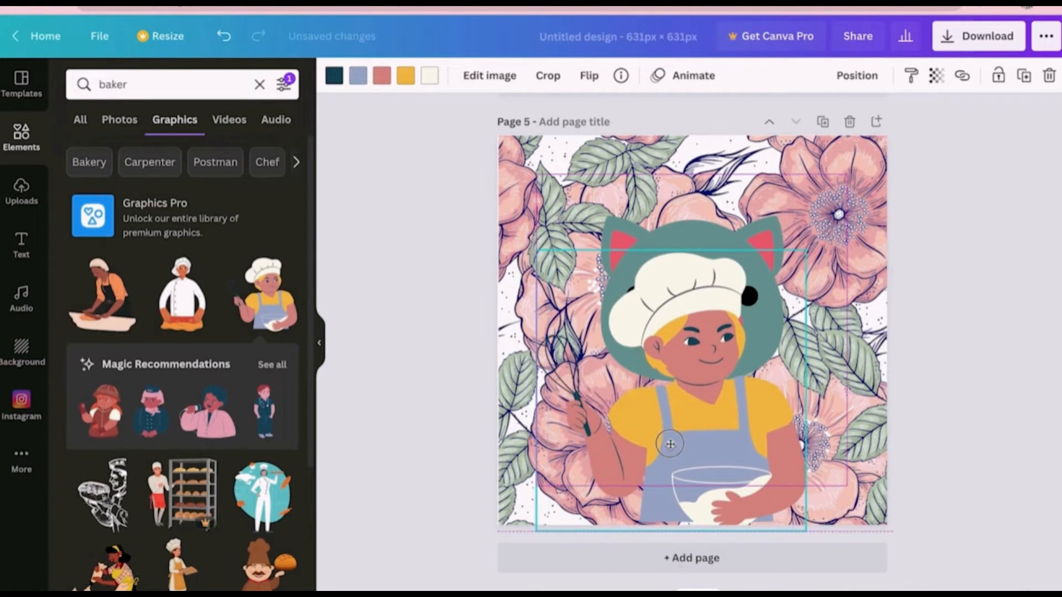
left_click(857, 75)
left_click(813, 120)
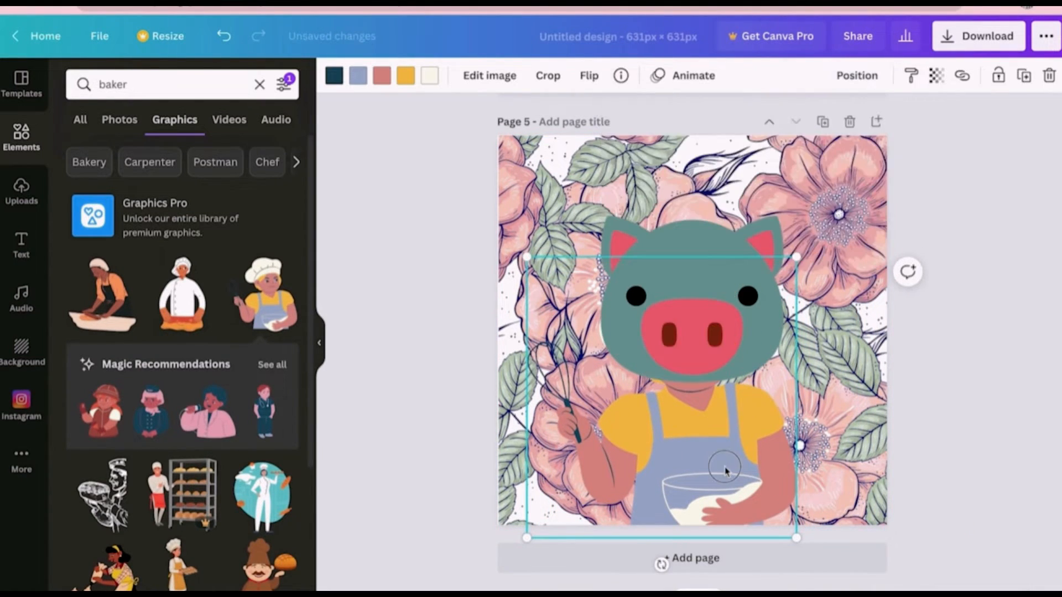
left_click_drag(798, 523, 811, 541)
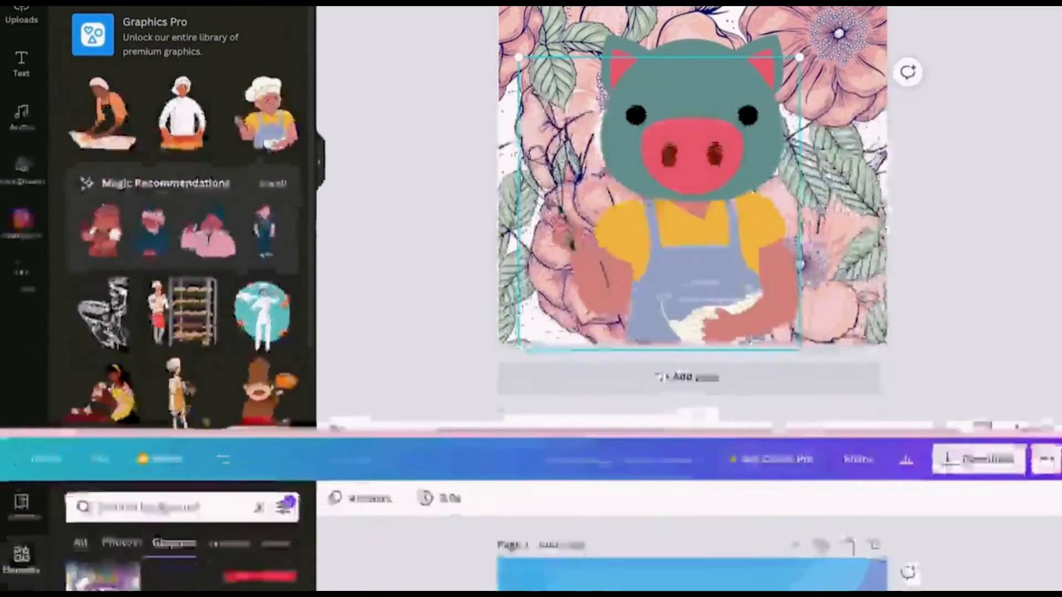
Step: Search the graphics for "hats" and place the brown hat with the navy band on the pink pig's head on page 1
key("BackSpace")
key("BackSpace")
key("BackSpace")
type("hats")
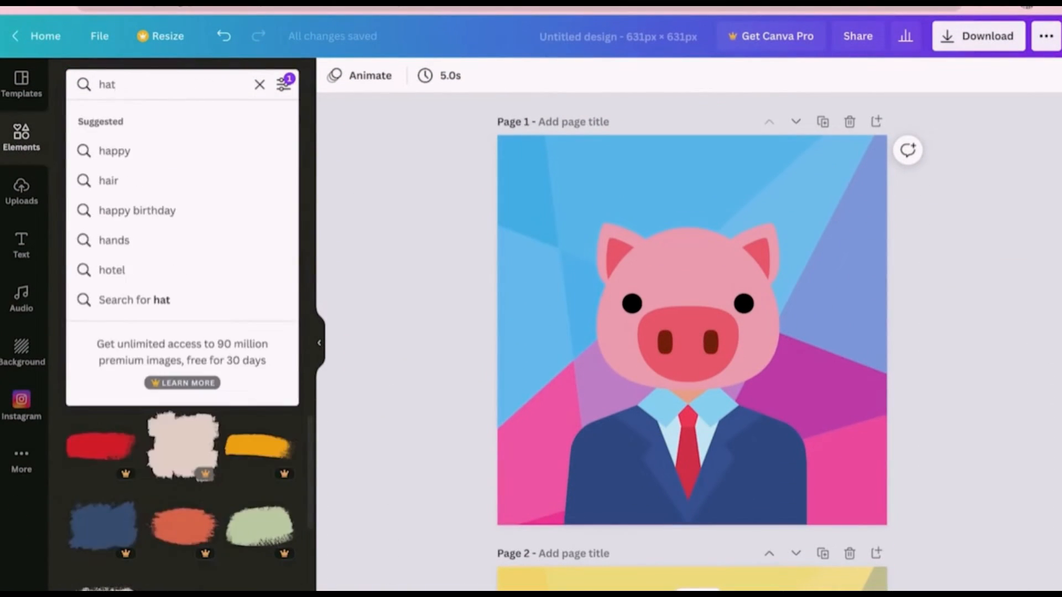
key("Return")
scroll(105, 263, "down", 1)
left_click_drag(105, 263, 654, 254)
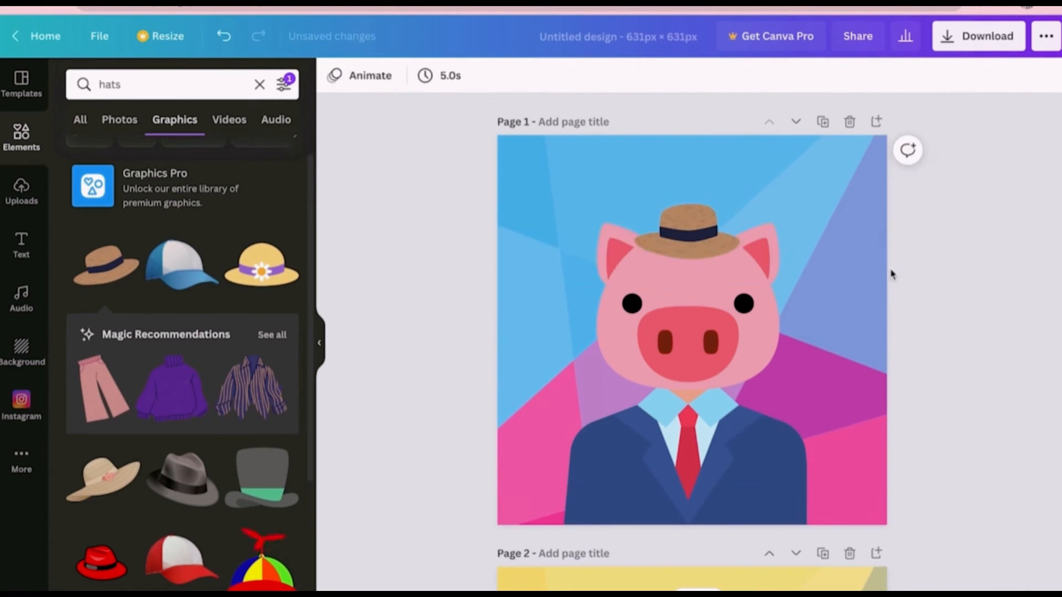
Step: Place brown curly hair and black-framed glasses on the green pig on page 2
scroll(797, 297, "down", 5)
scroll(230, 327, "down", 3)
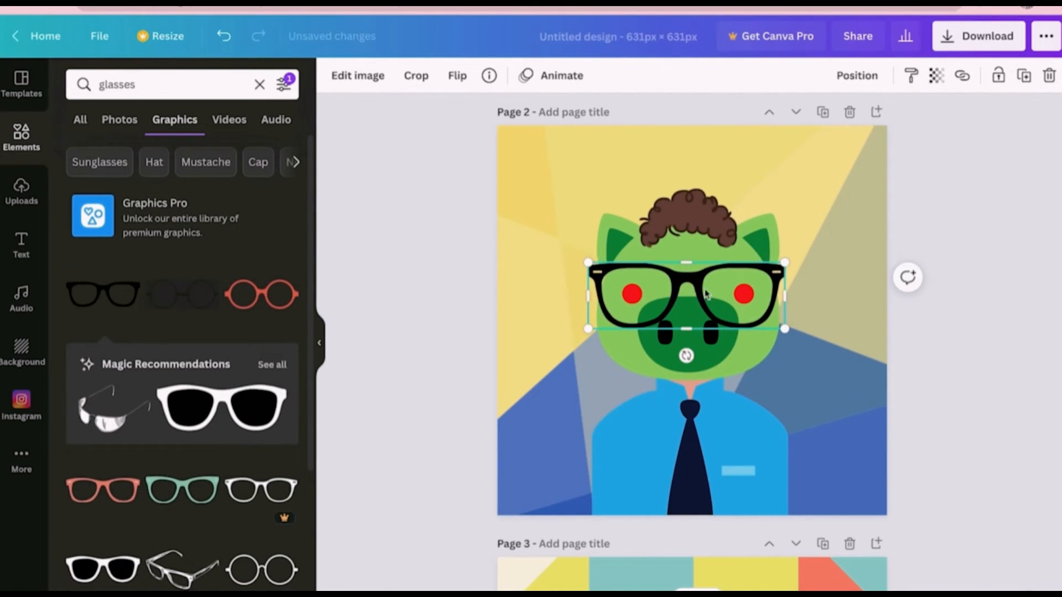
left_click(841, 367)
Step: Search the graphics for "eyes", add the googly eyes to page 3 and shrink them to fit the teal pig's face
scroll(841, 367, "down", 8)
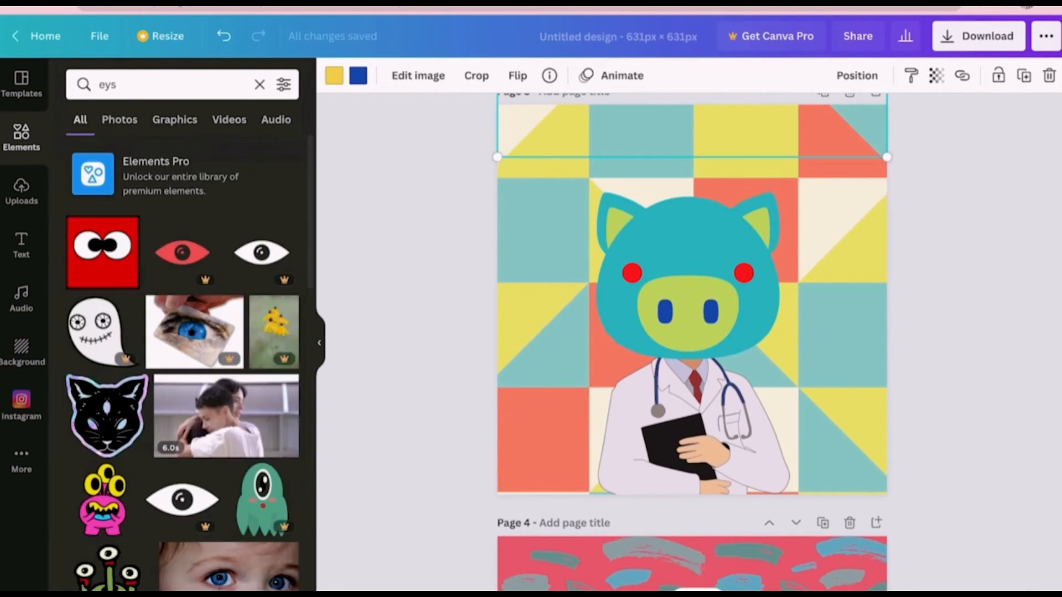
left_click(111, 84)
type("e")
key("Return")
left_click(104, 293)
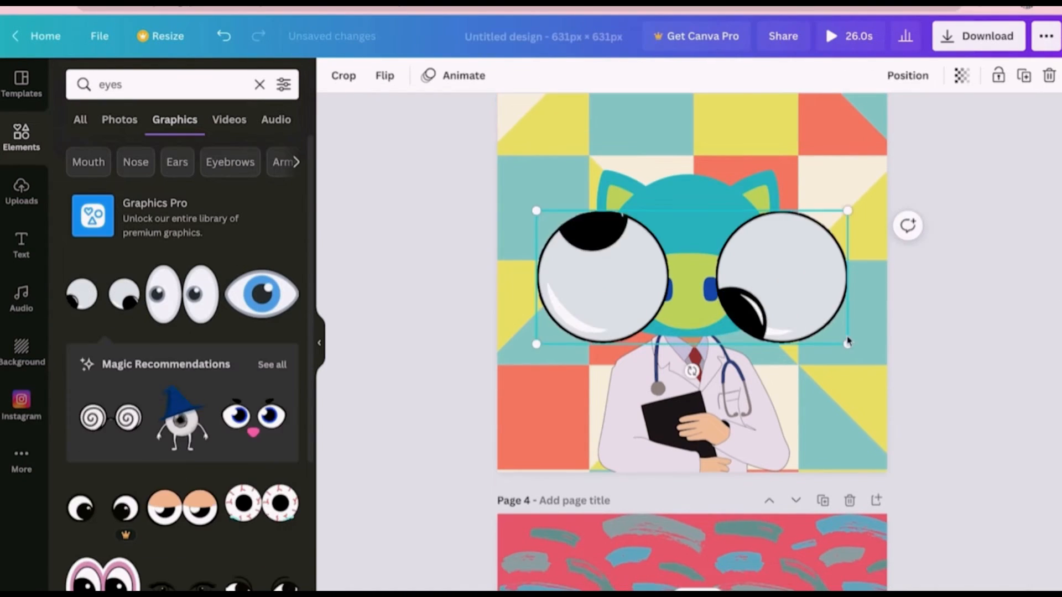
left_click_drag(847, 342, 685, 245)
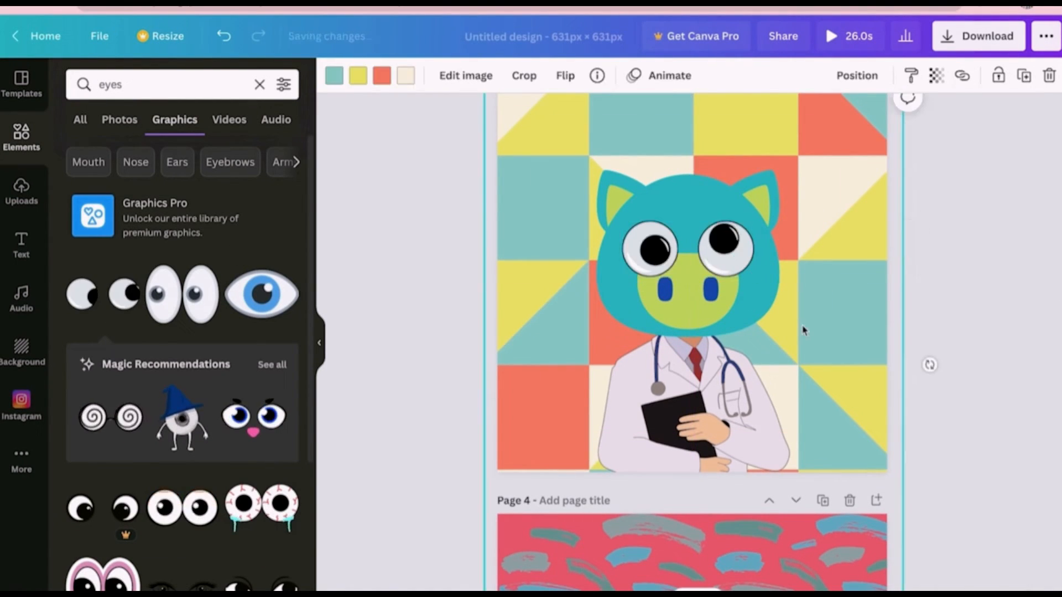
Step: Add the half-closed eyes with orange eyelids to the yellow pig's page and shrink them to about 226 × 114 px
scroll(804, 330, "down", 7)
left_click(183, 507)
left_click_drag(846, 387, 676, 310)
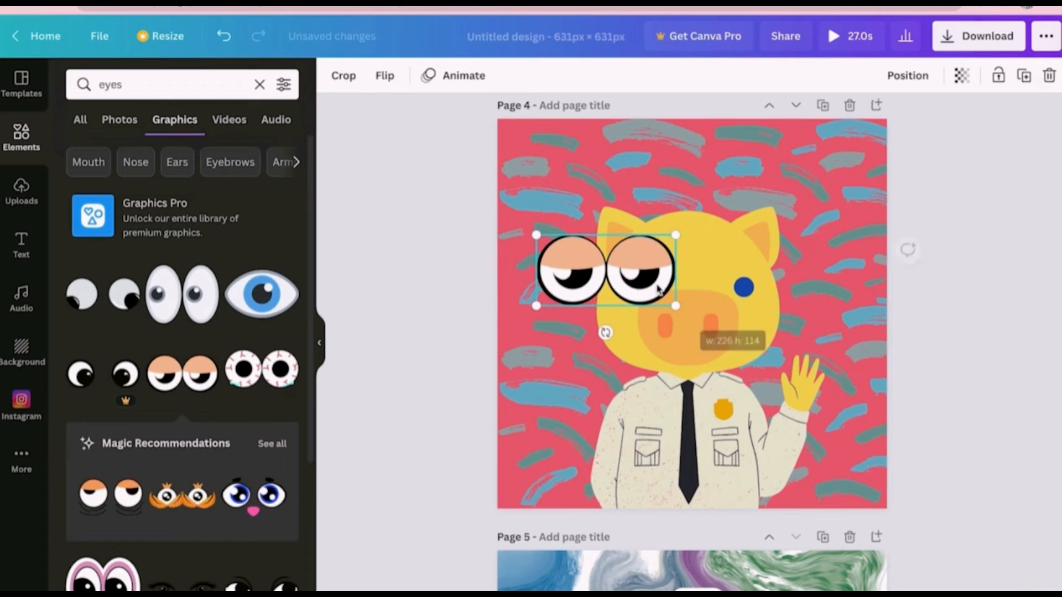
left_click(1003, 375)
Step: Add the grey puffy chef hat to page 5 and place it centred on top of the pig's head
scroll(1003, 374, "up", 7)
scroll(1003, 374, "down", 14)
scroll(293, 475, "down", 1)
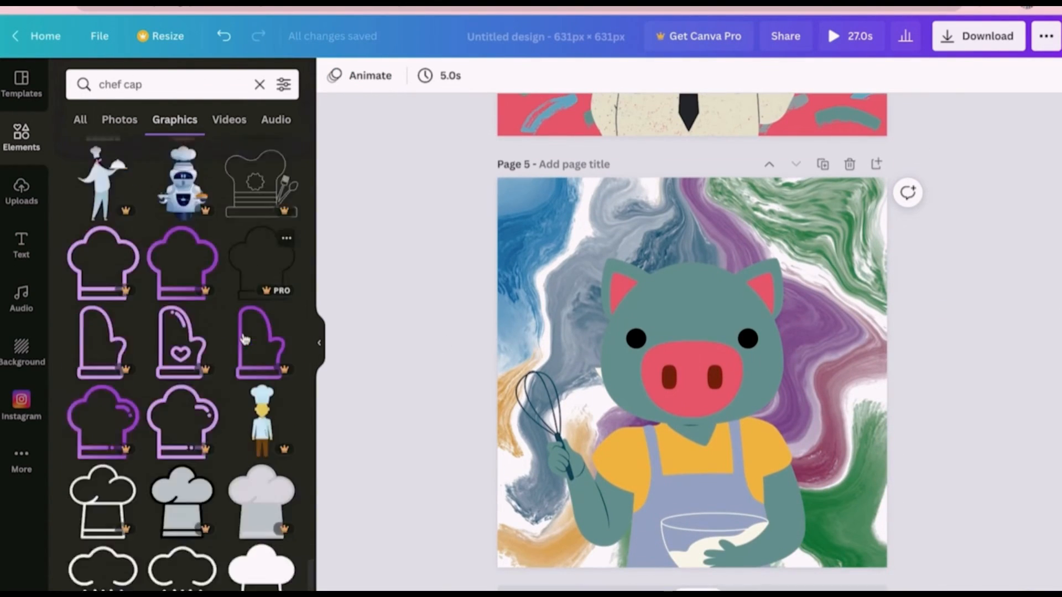
left_click(183, 331)
left_click_drag(712, 349, 711, 233)
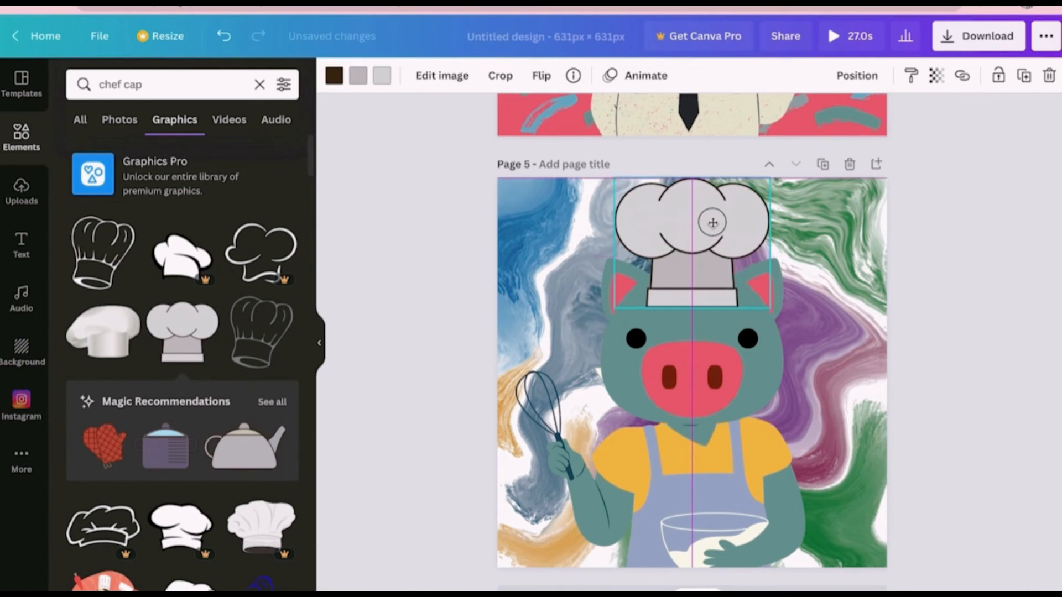
Step: Crop the lower band off the chef hat on page 5
left_click(505, 82)
left_click_drag(770, 308, 767, 291)
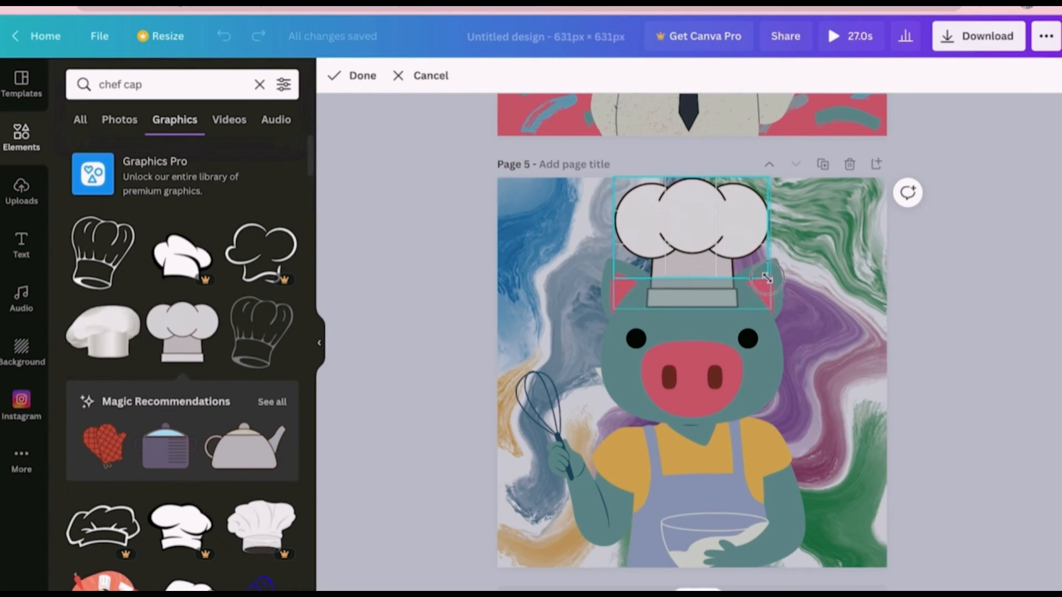
left_click(339, 81)
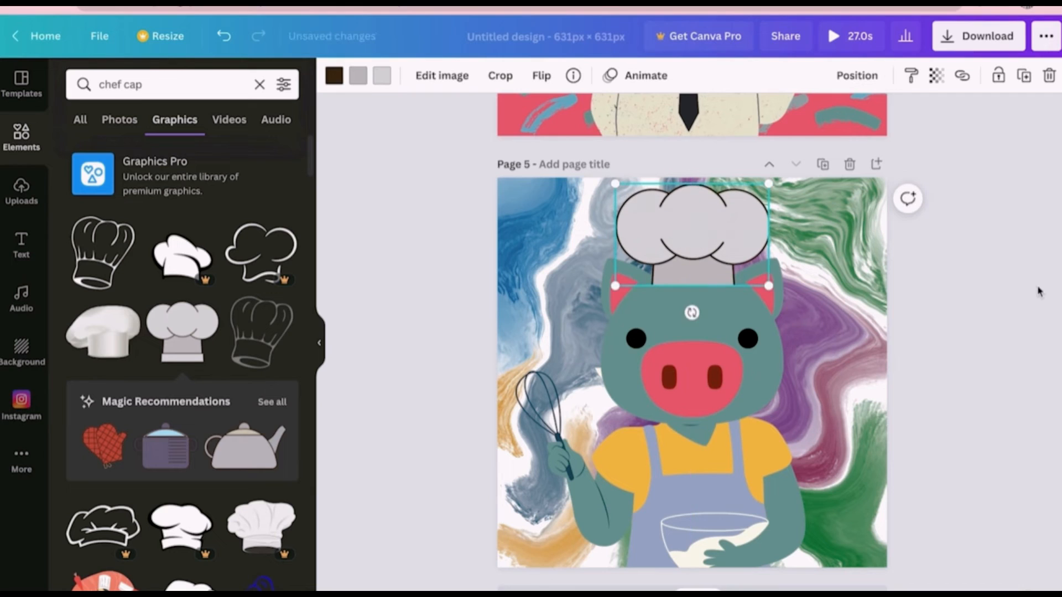